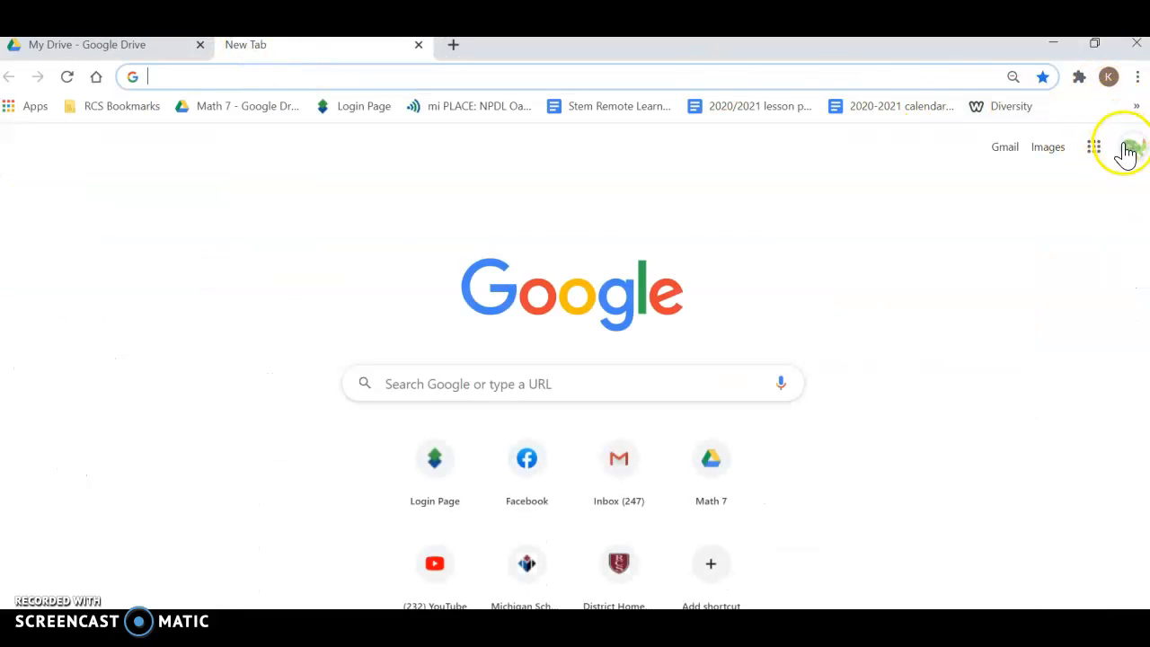
# Open Google Sites from the Google apps and start a new blank site.
pyautogui.click(1095, 153)
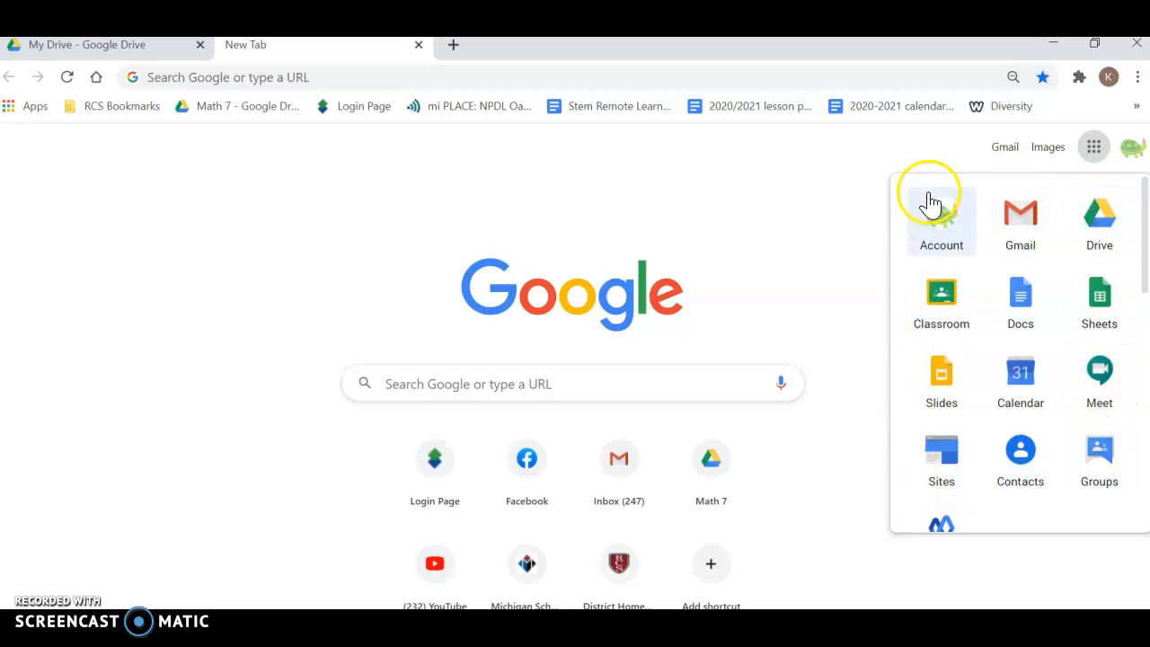
pyautogui.click(942, 460)
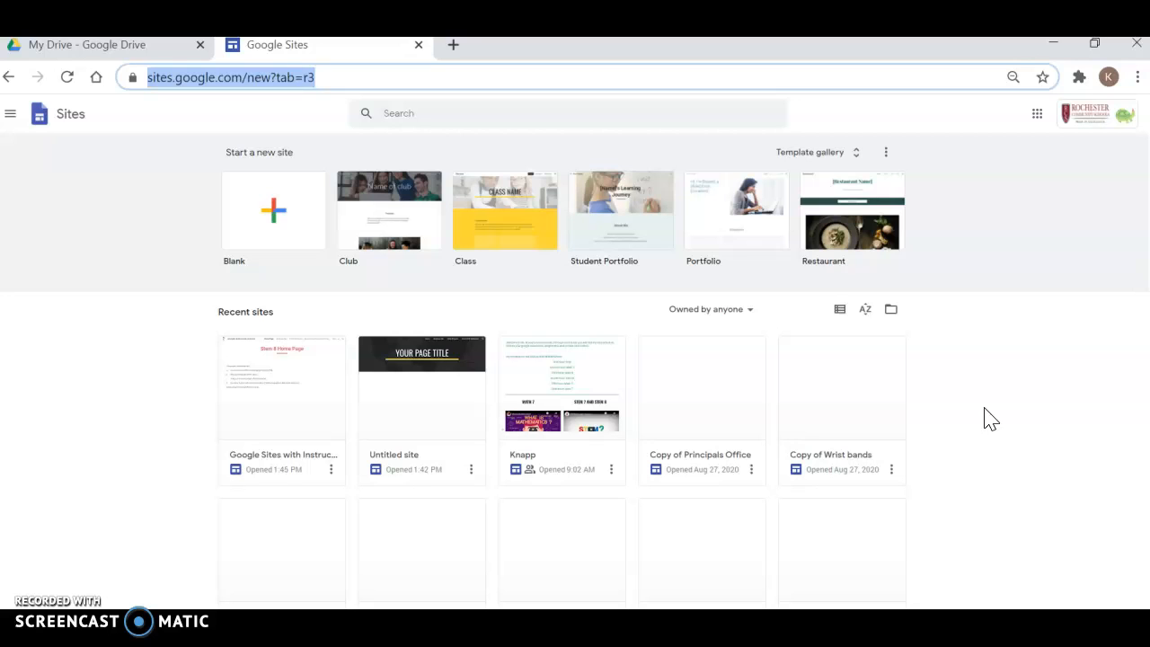
pyautogui.click(288, 199)
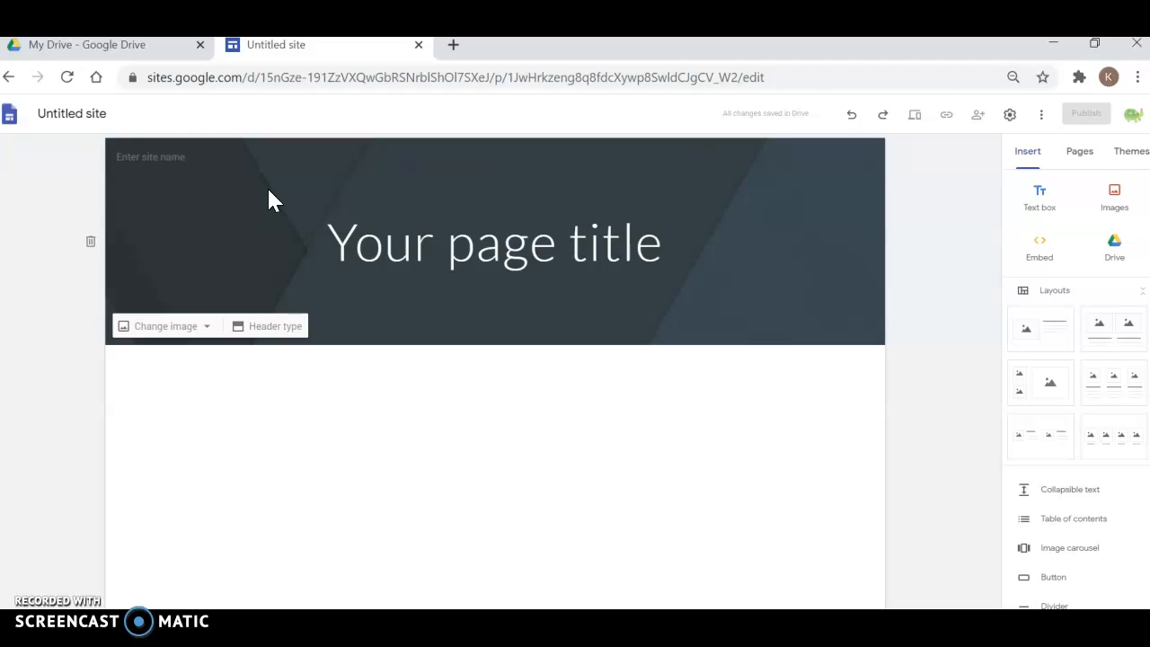
pyautogui.click(258, 189)
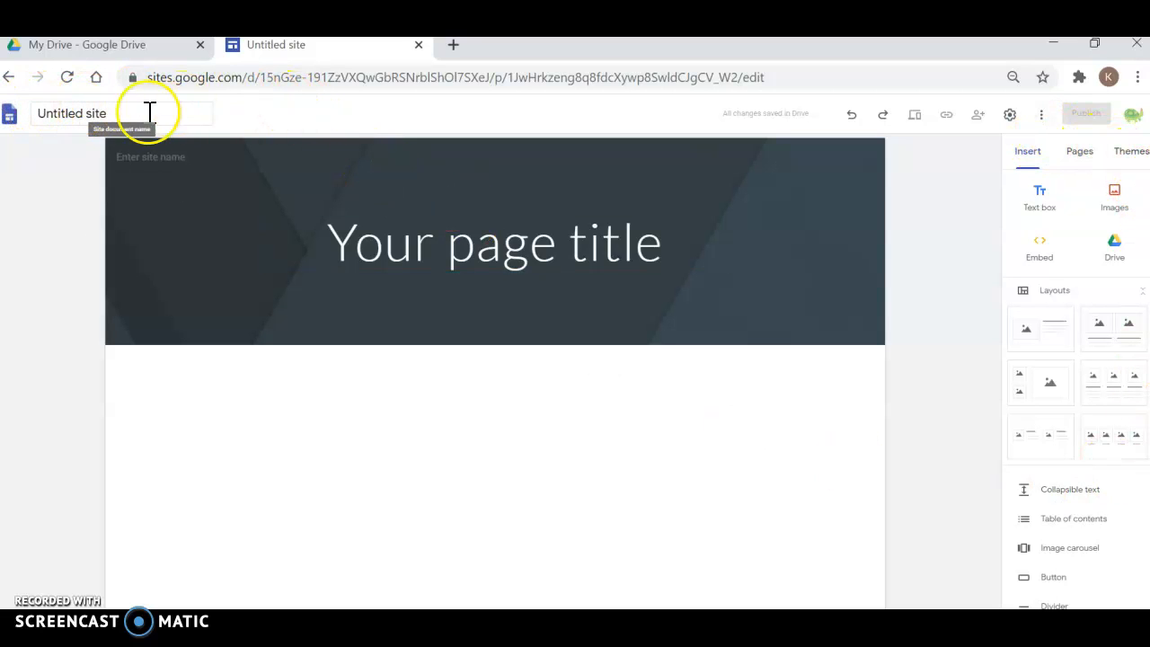
# Rename the untitled site document with the teacher's surname followed by "STEM Class".
pyautogui.click(95, 113)
pyautogui.moveTo(95, 113)
pyautogui.mouseDown()
pyautogui.moveTo(50, 108)
pyautogui.moveTo(91, 111)
pyautogui.mouseUp()
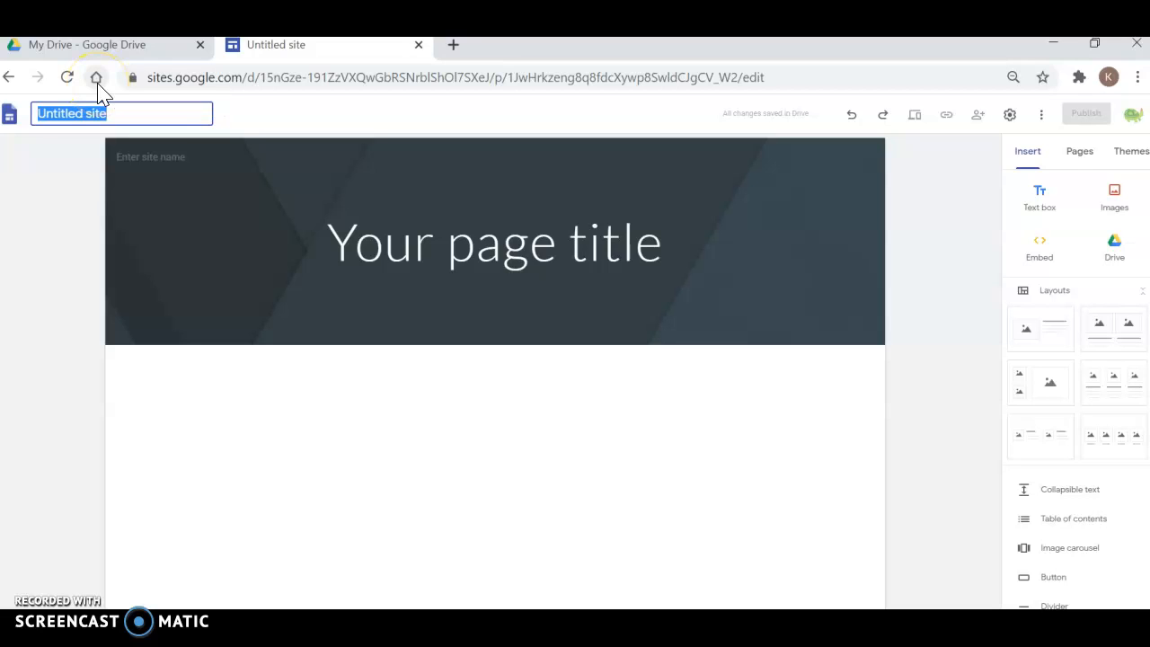
pyautogui.write('Knapp STEM Class')
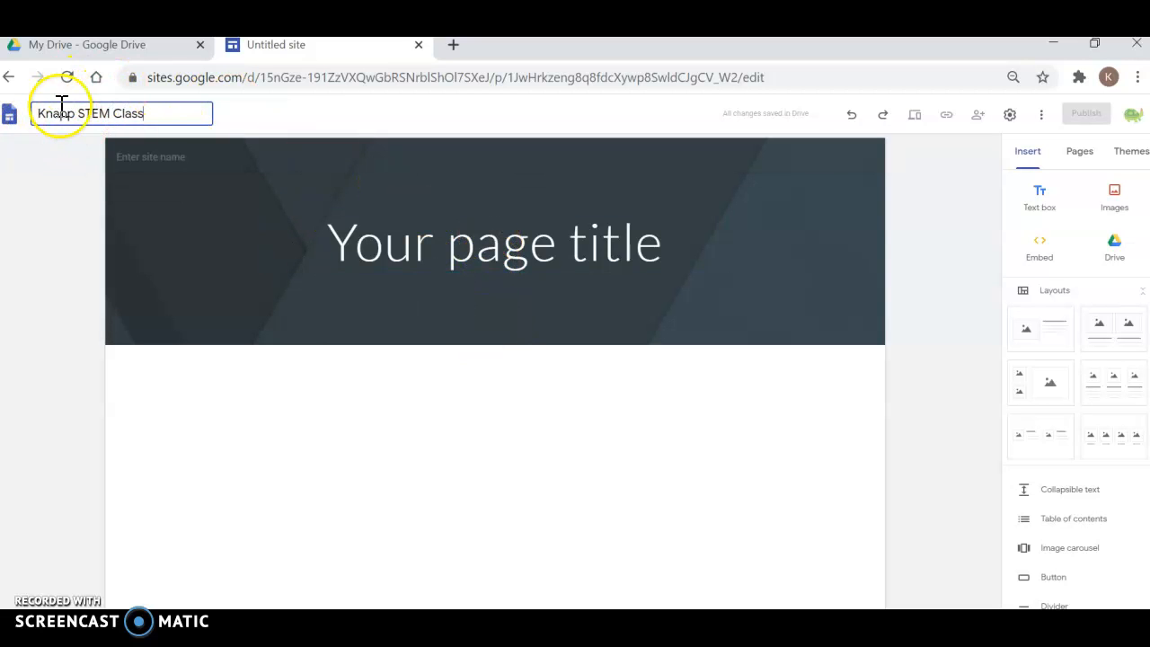
pyautogui.click(314, 122)
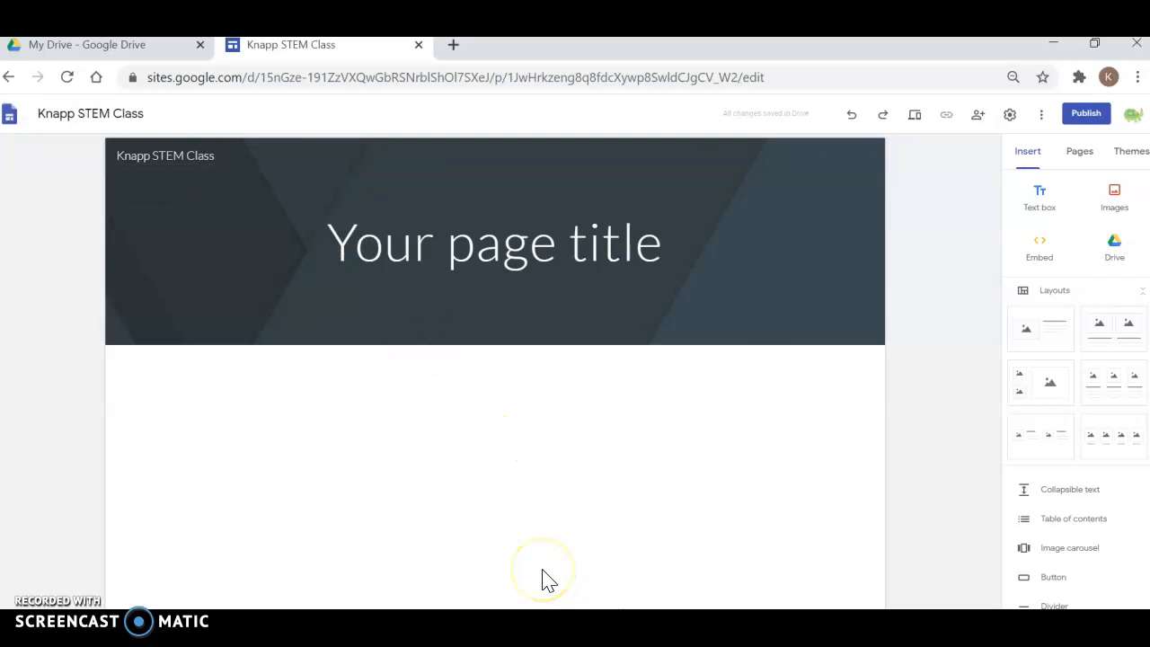
# Add a new page named "All About Me" to the site.
pyautogui.click(1079, 152)
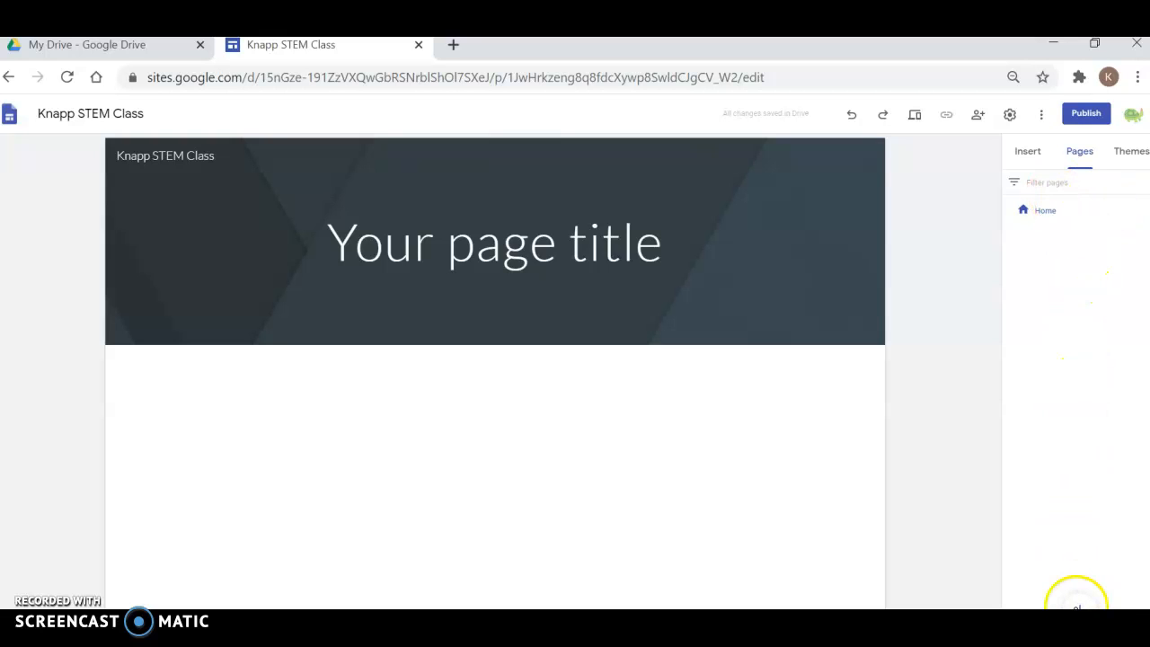
pyautogui.click(1076, 604)
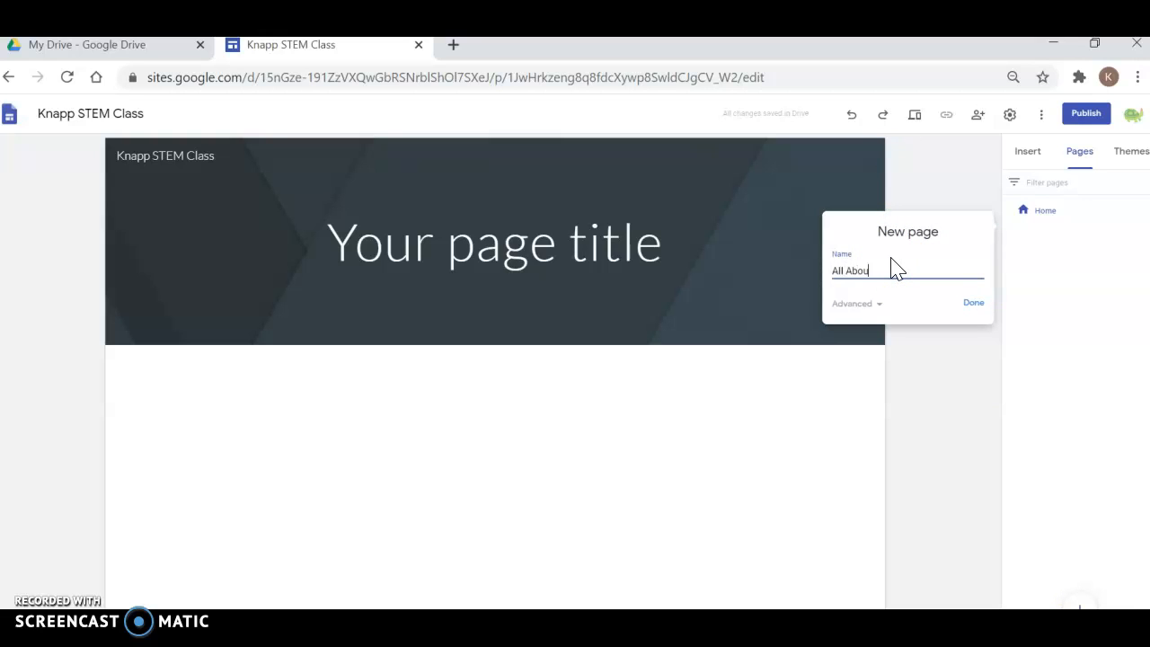
pyautogui.click(976, 305)
pyautogui.click(988, 308)
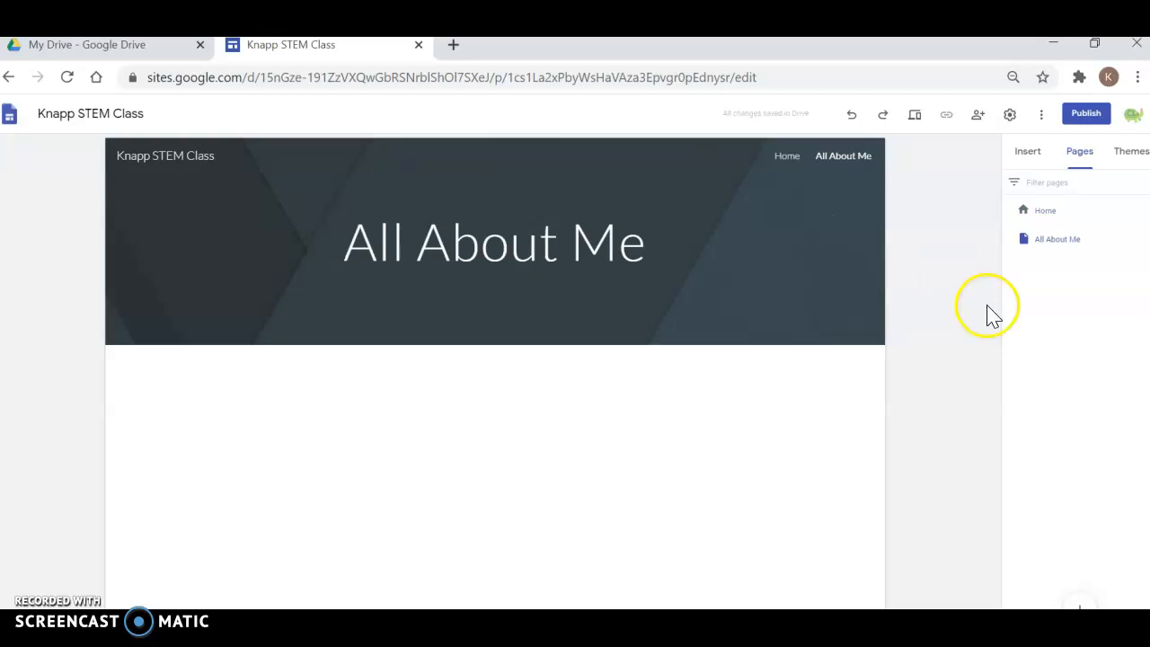
# Add two more pages to the site, named "STEM Projects" and "Final STEM Reflection".
pyautogui.click(1078, 576)
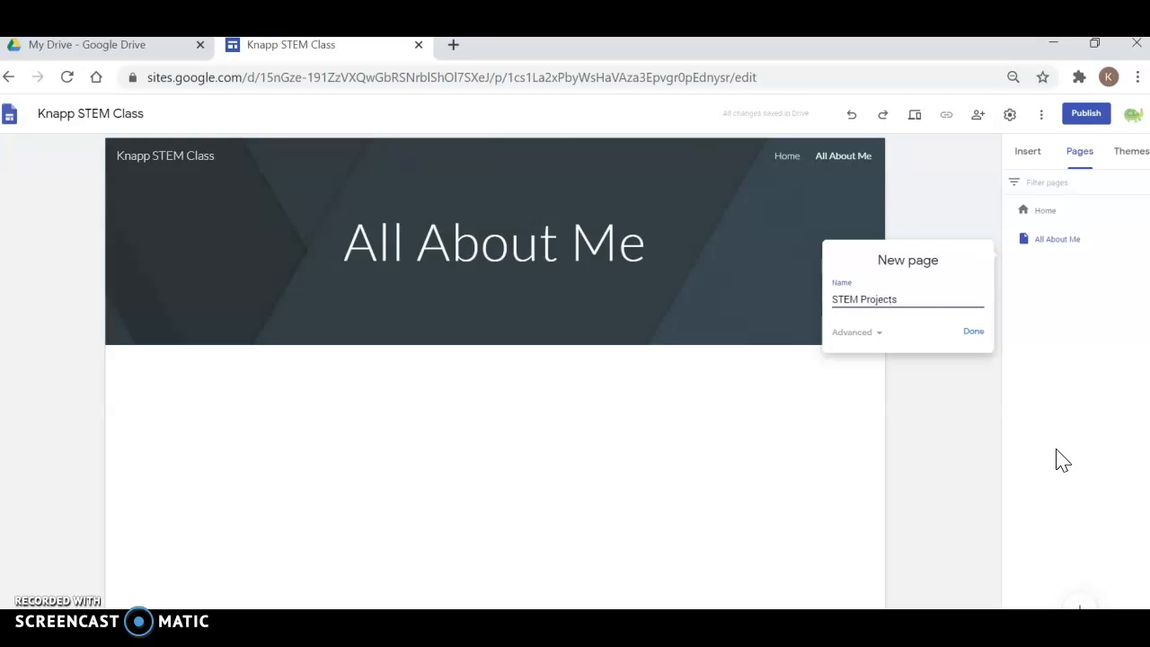
pyautogui.click(974, 331)
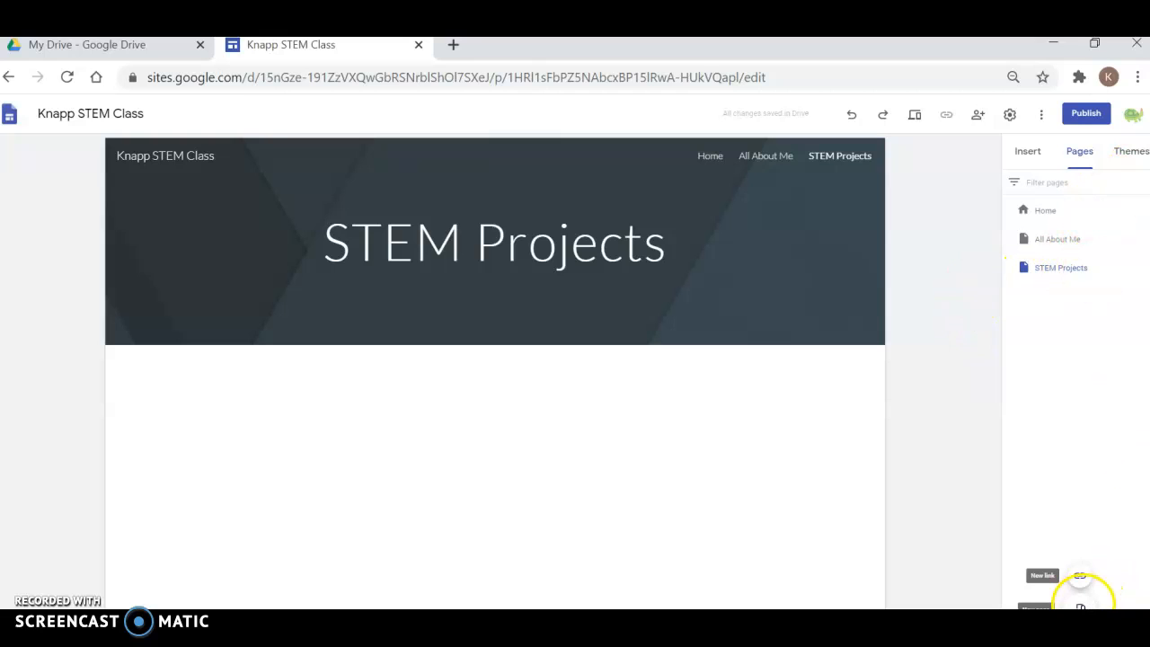
pyautogui.click(1082, 606)
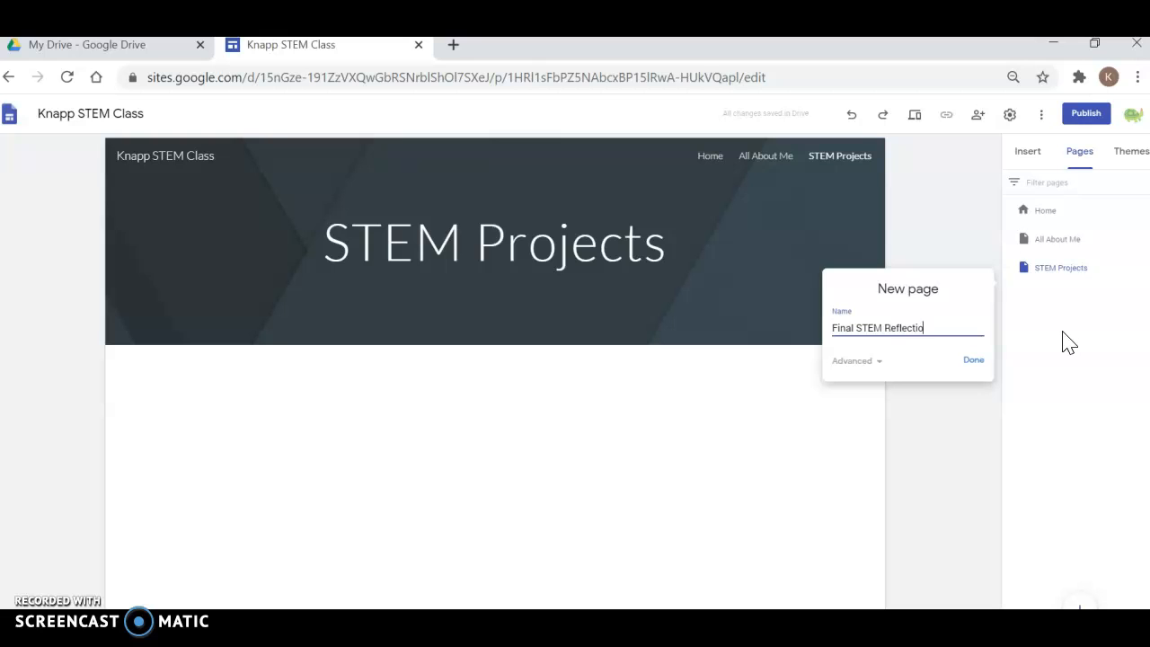
pyautogui.click(974, 360)
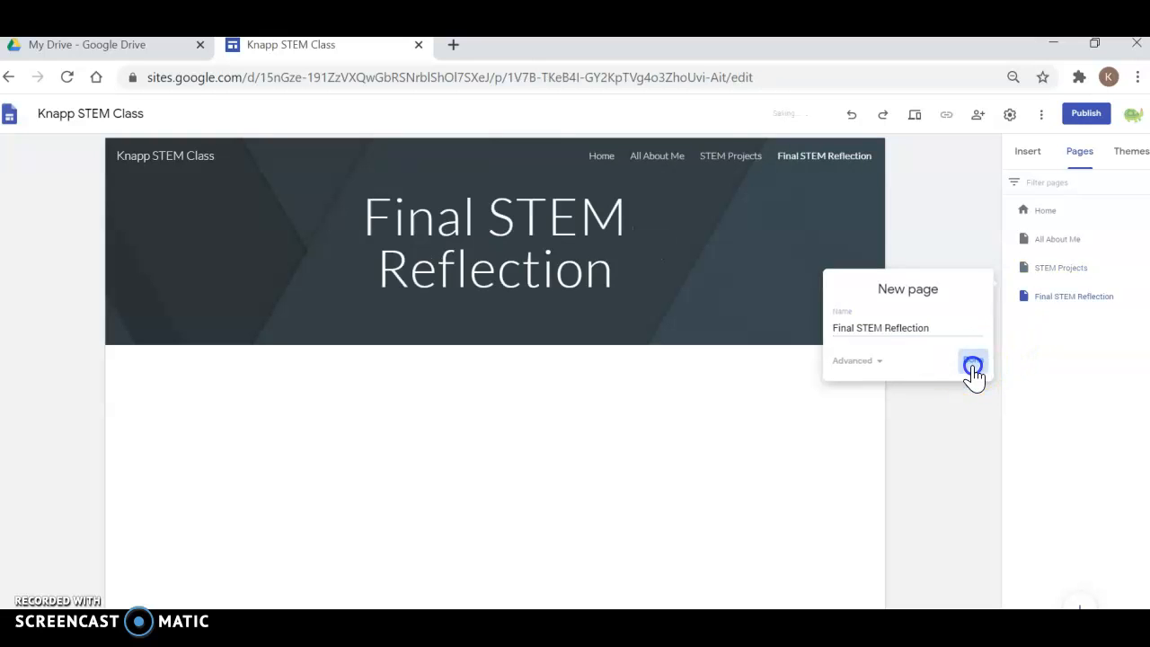
pyautogui.click(995, 322)
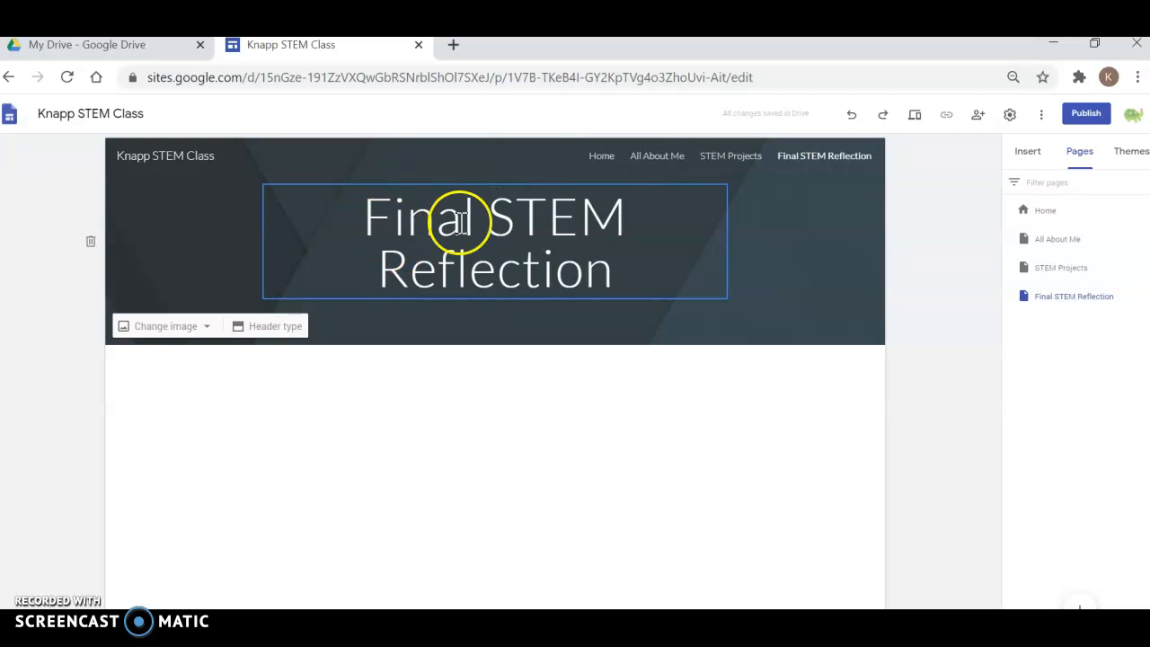
# Look at the STEM Projects and All About Me pages and return to the Home page.
pyautogui.click(1062, 270)
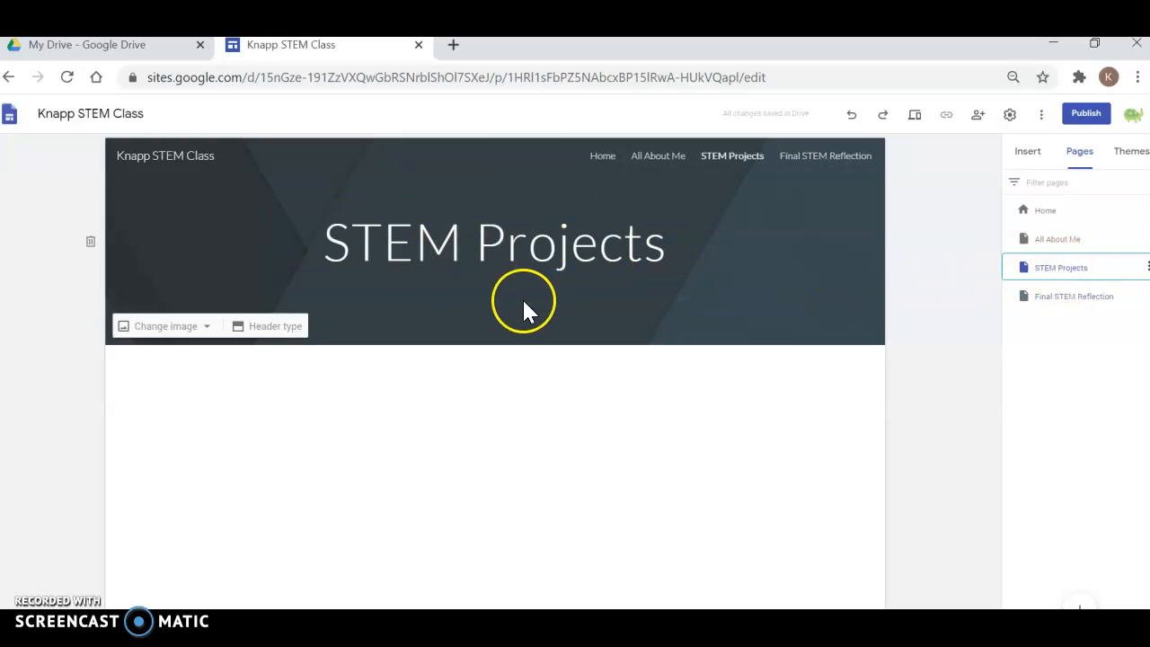
pyautogui.click(1061, 239)
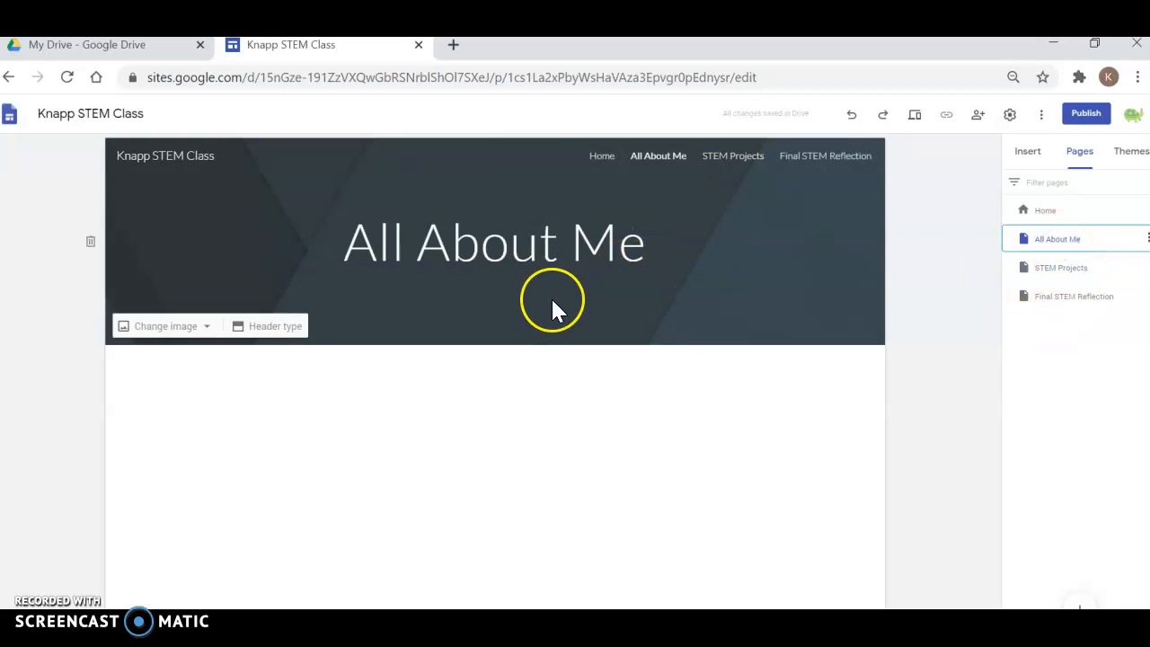
pyautogui.click(1045, 211)
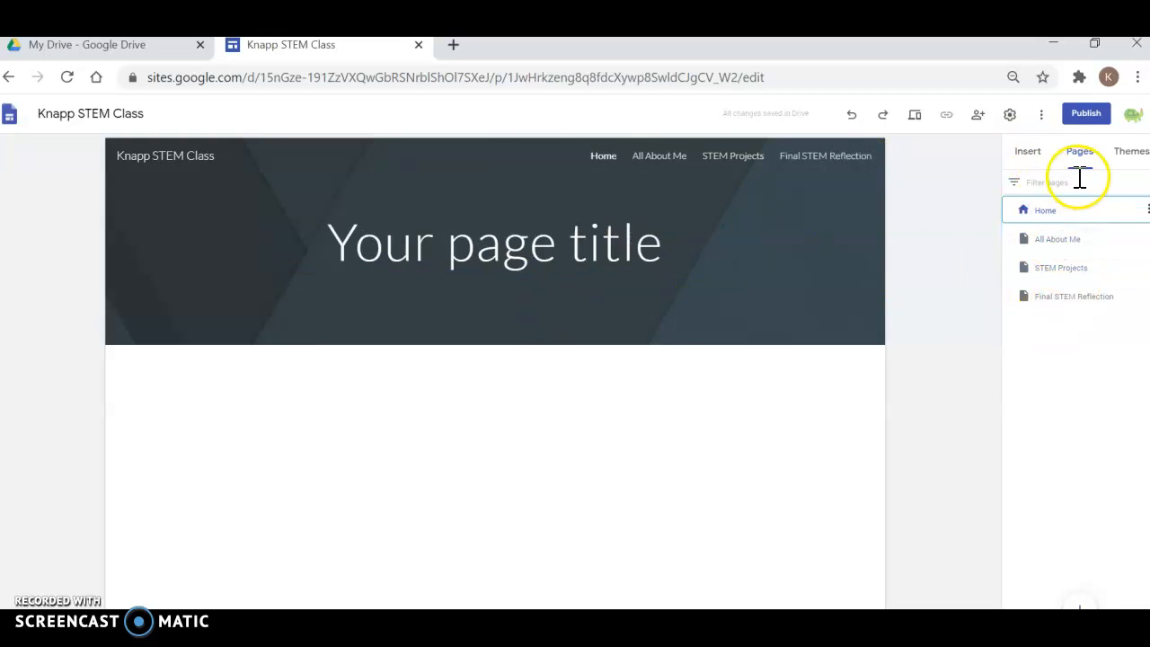
# Try the pink, teal and purple colours of the Simple theme, followed by the Aristotle theme.
pyautogui.click(1133, 163)
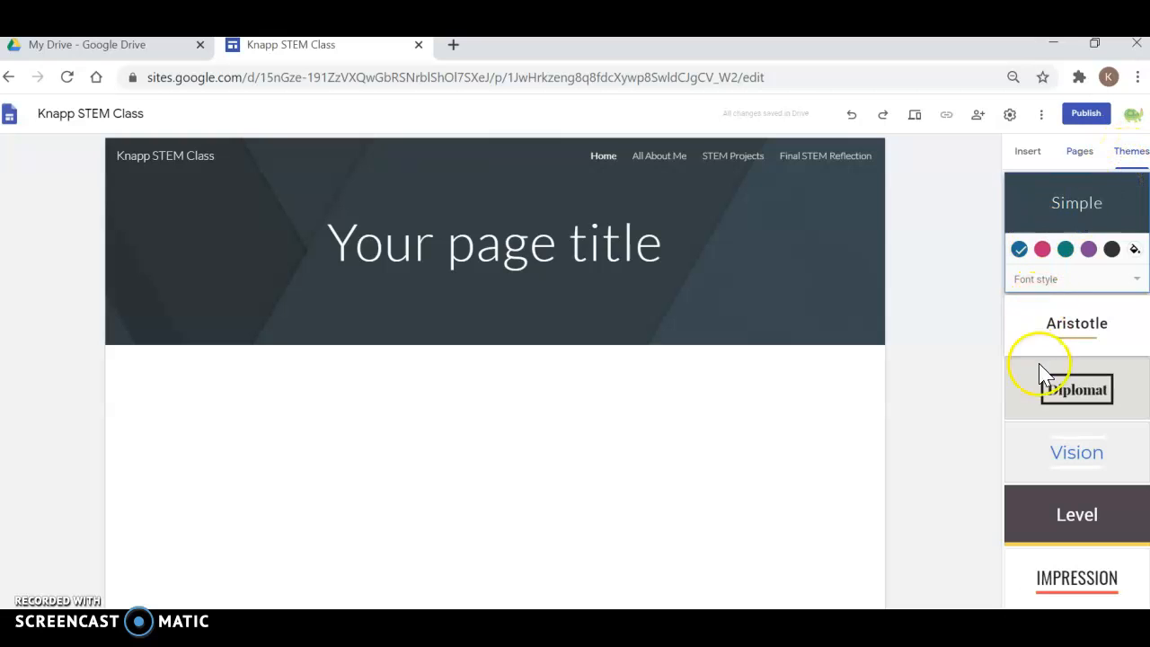
pyautogui.click(1043, 249)
pyautogui.click(1068, 249)
pyautogui.click(1089, 249)
pyautogui.click(1121, 338)
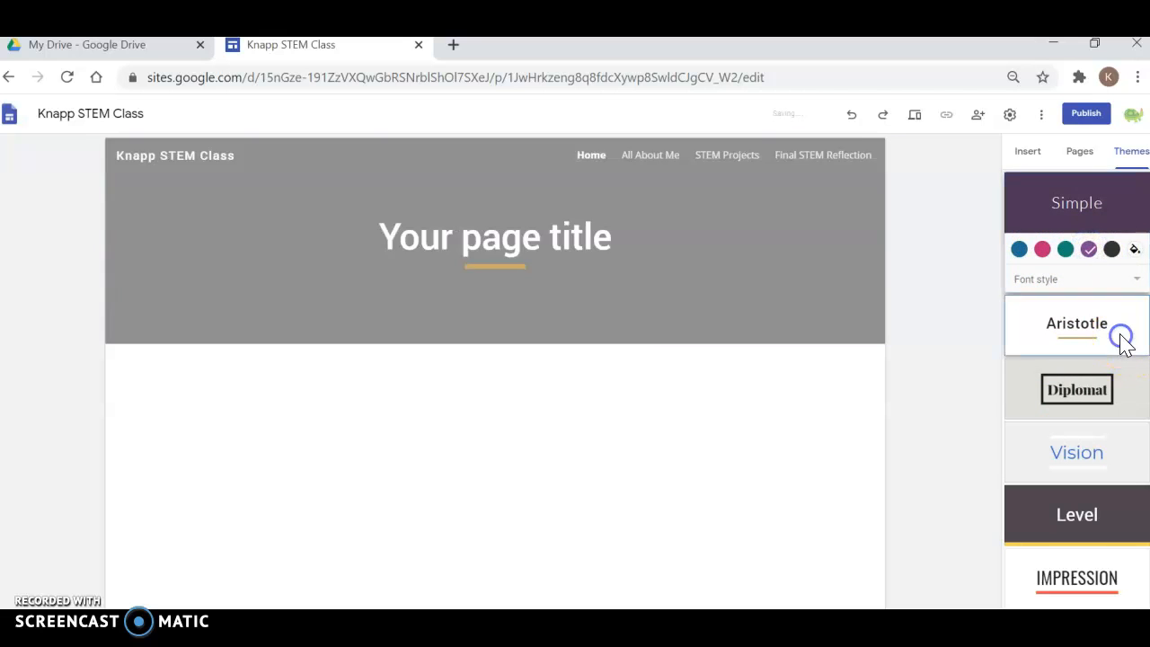
# Apply the Impression theme to the site with the yellow accent colour.
pyautogui.click(1111, 584)
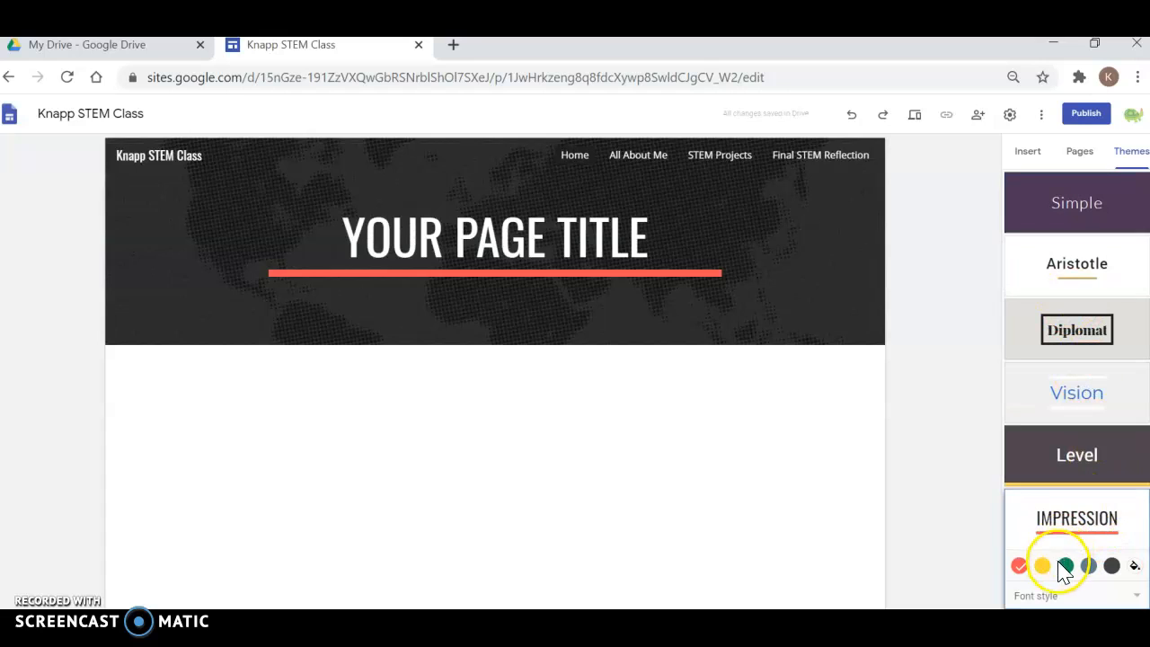
pyautogui.click(1044, 566)
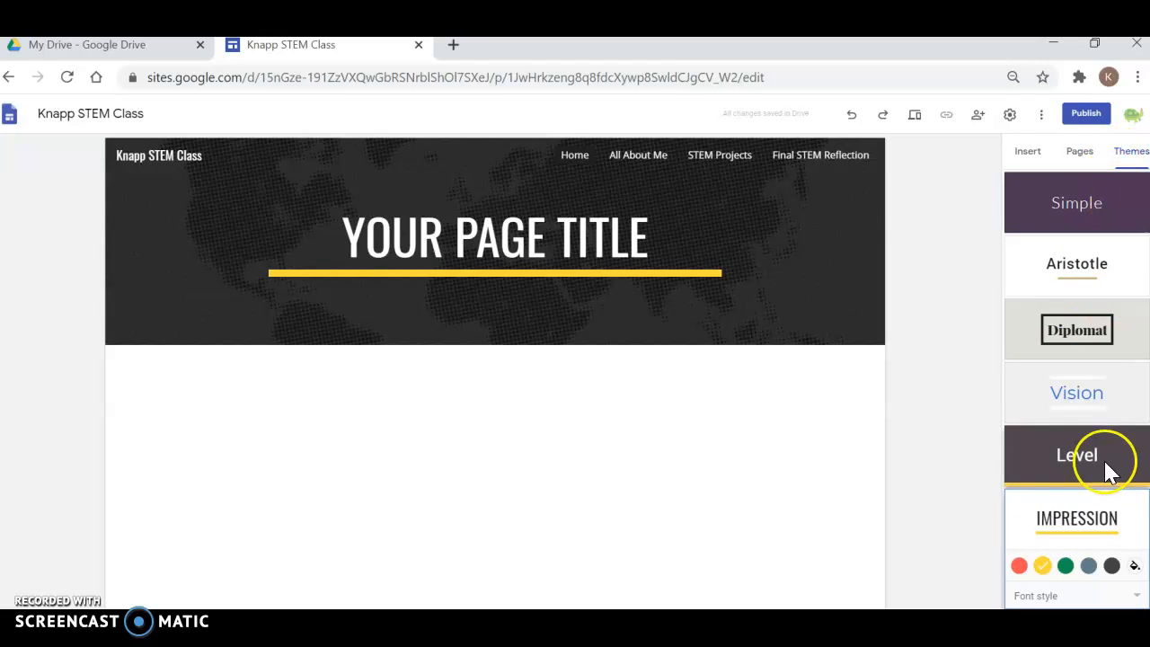
# Replace the placeholder title on the Home page with "STEM HOME PAGE".
pyautogui.moveTo(885, 196)
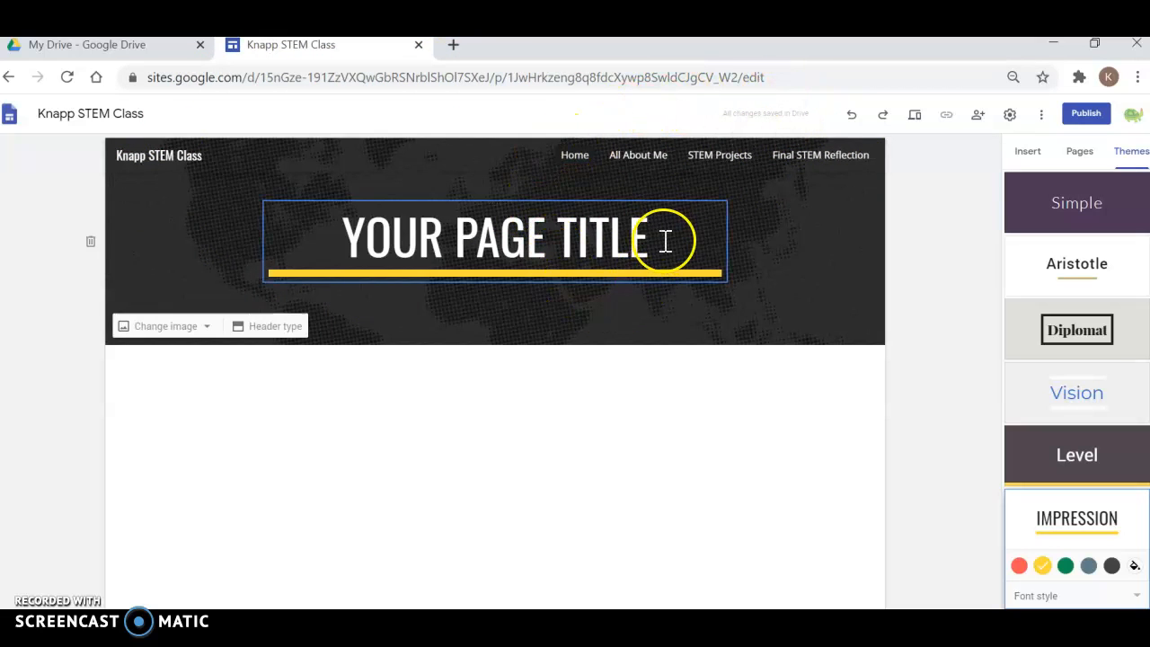
pyautogui.click(581, 159)
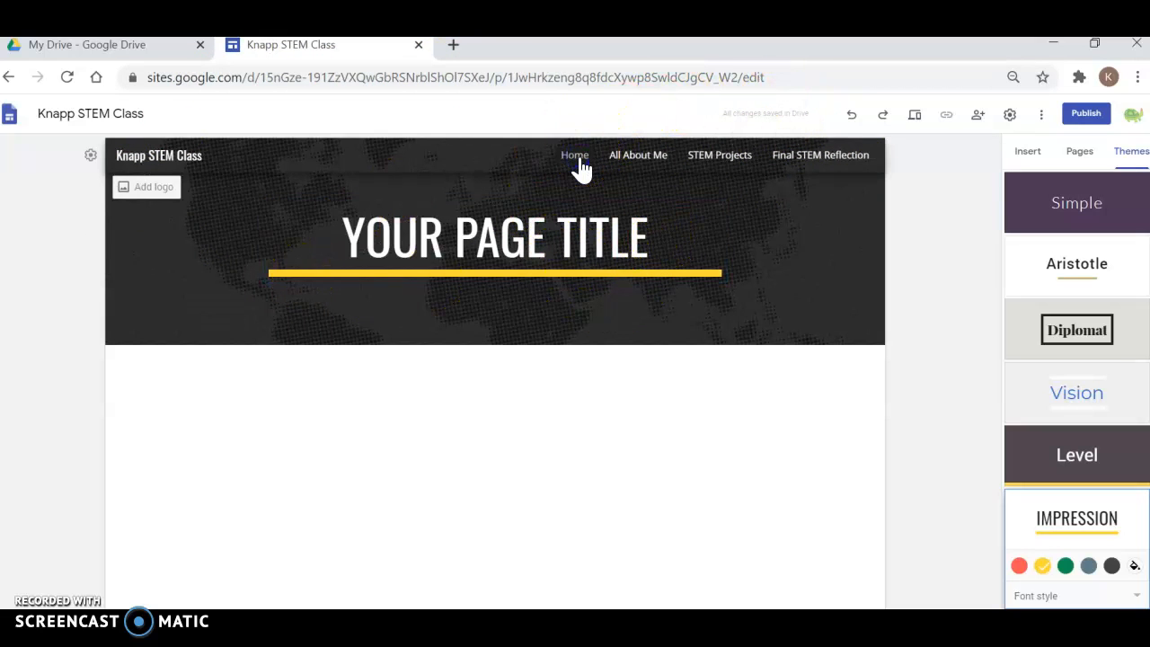
pyautogui.moveTo(341, 236); pyautogui.dragTo(667, 243)
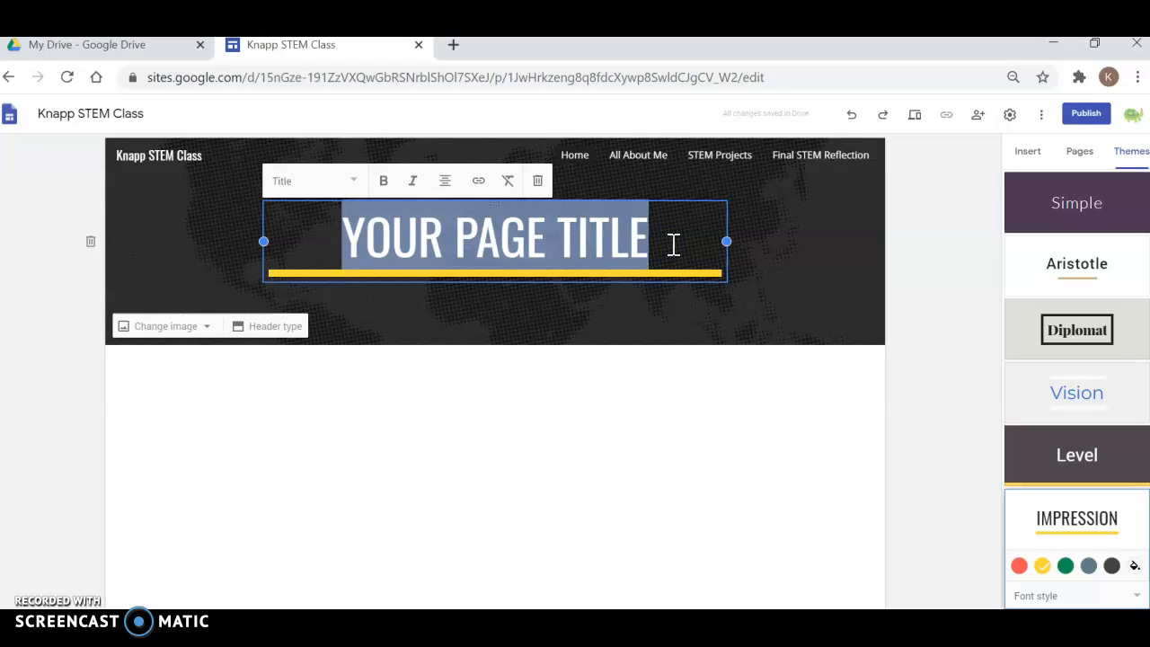
pyautogui.write('STEM ')
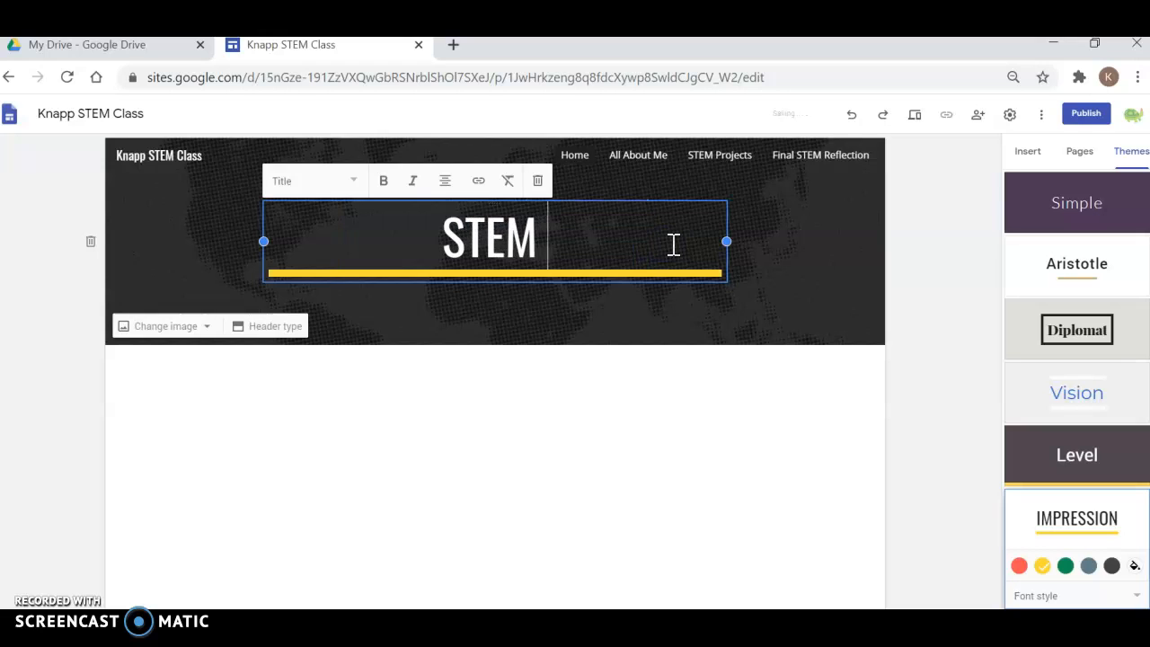
pyautogui.write('HOME PAGE')
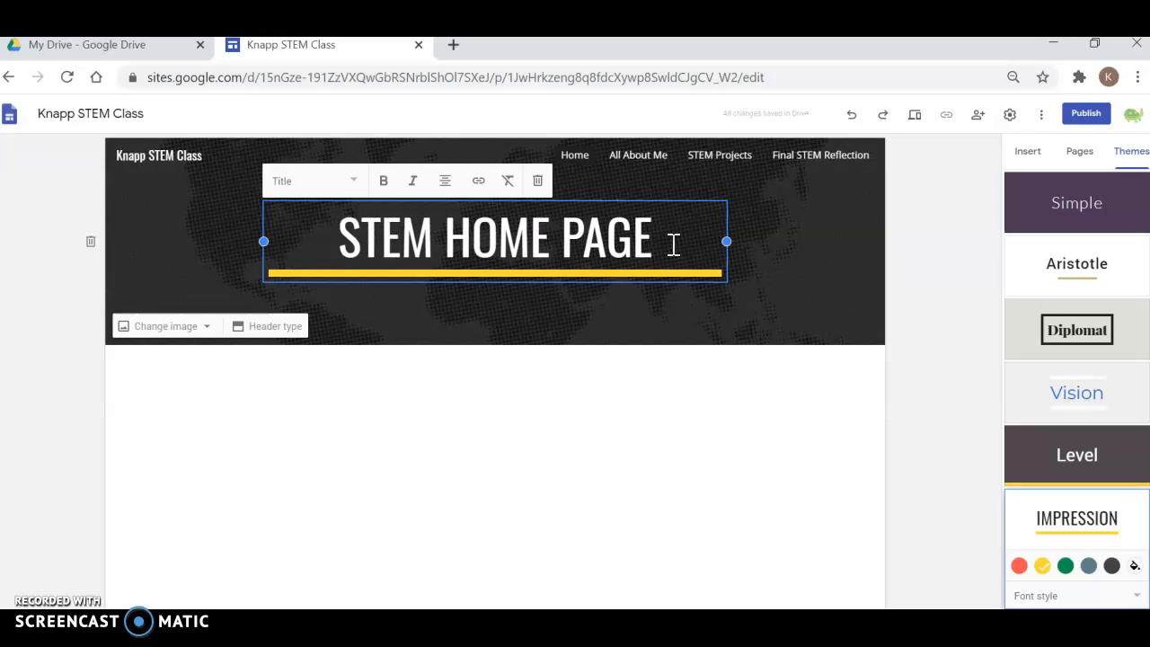
pyautogui.click(605, 415)
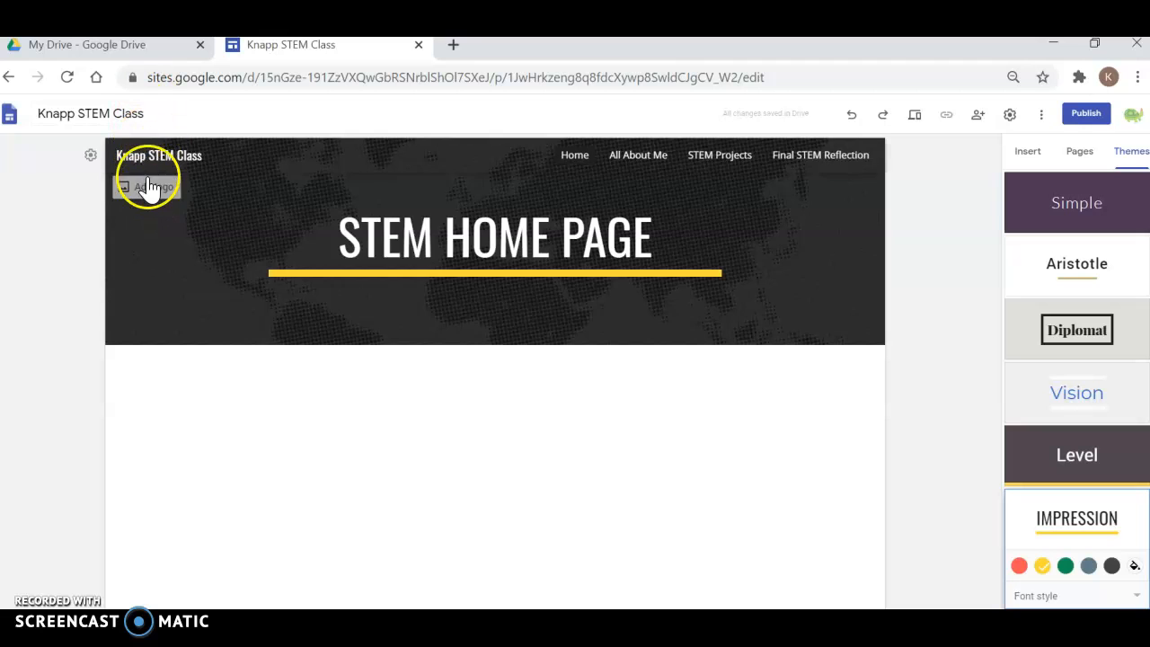
# Upload the image 468.png from the Stem 7 folder as the site logo and remove it again.
pyautogui.click(148, 189)
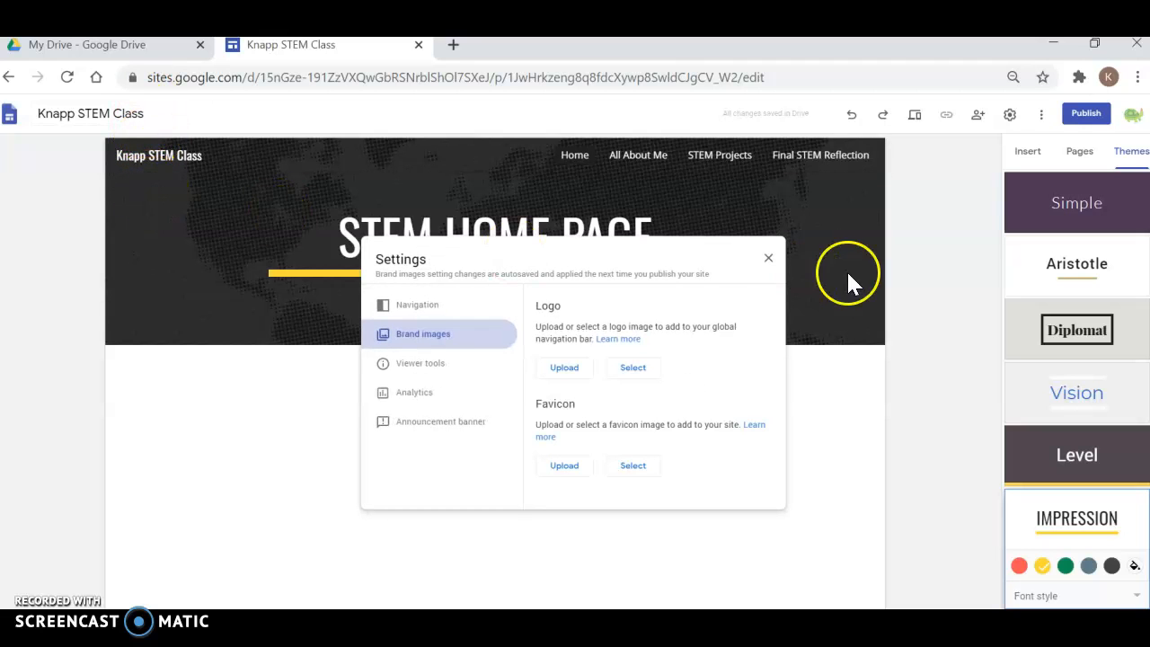
pyautogui.click(768, 258)
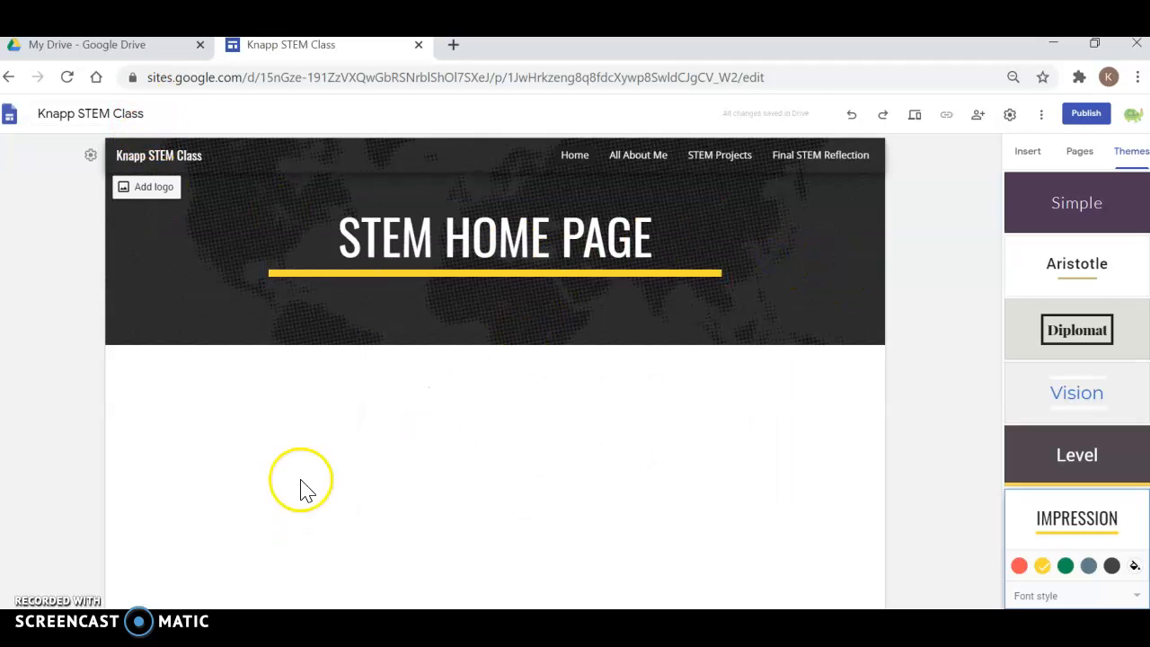
pyautogui.click(146, 196)
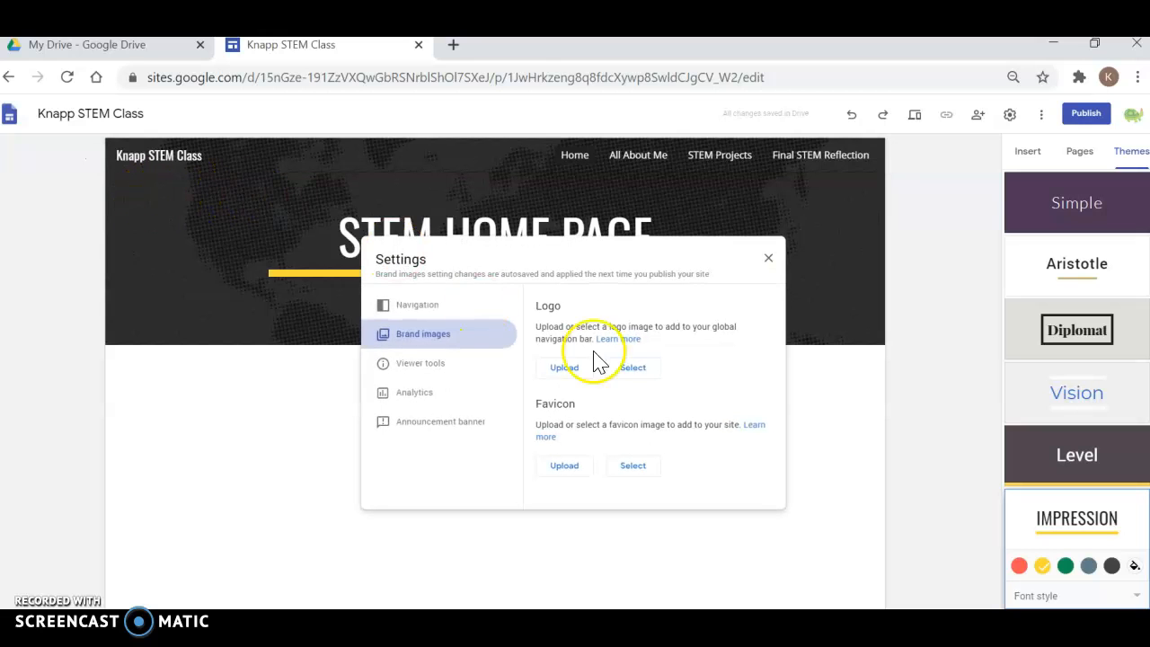
pyautogui.click(561, 384)
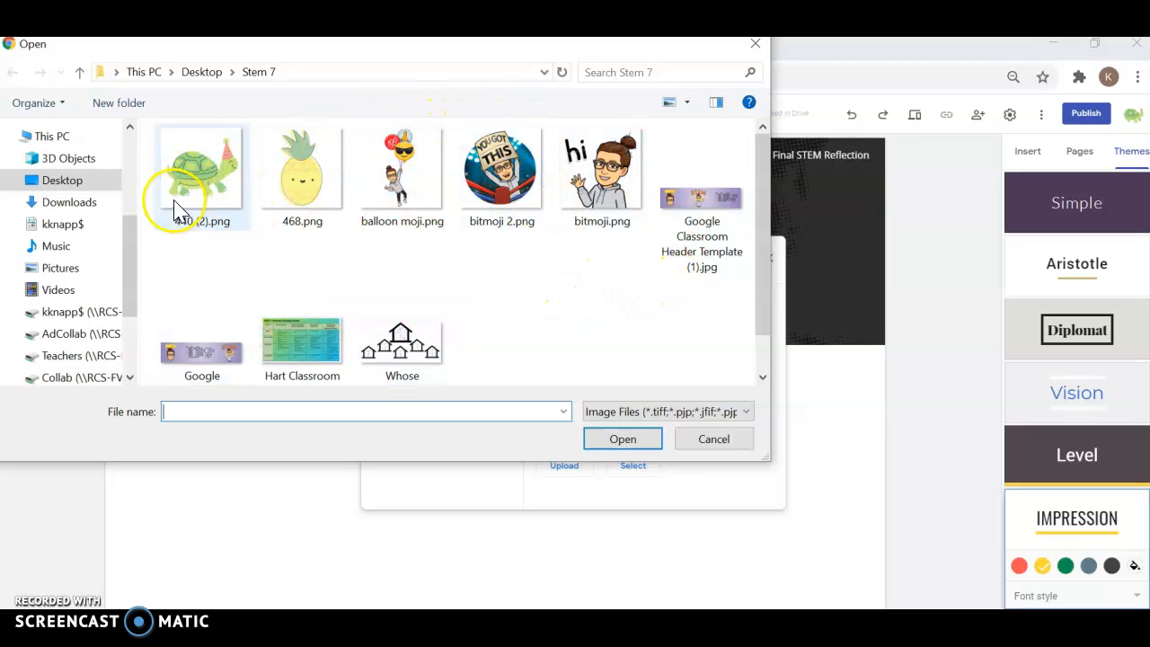
pyautogui.click(304, 188)
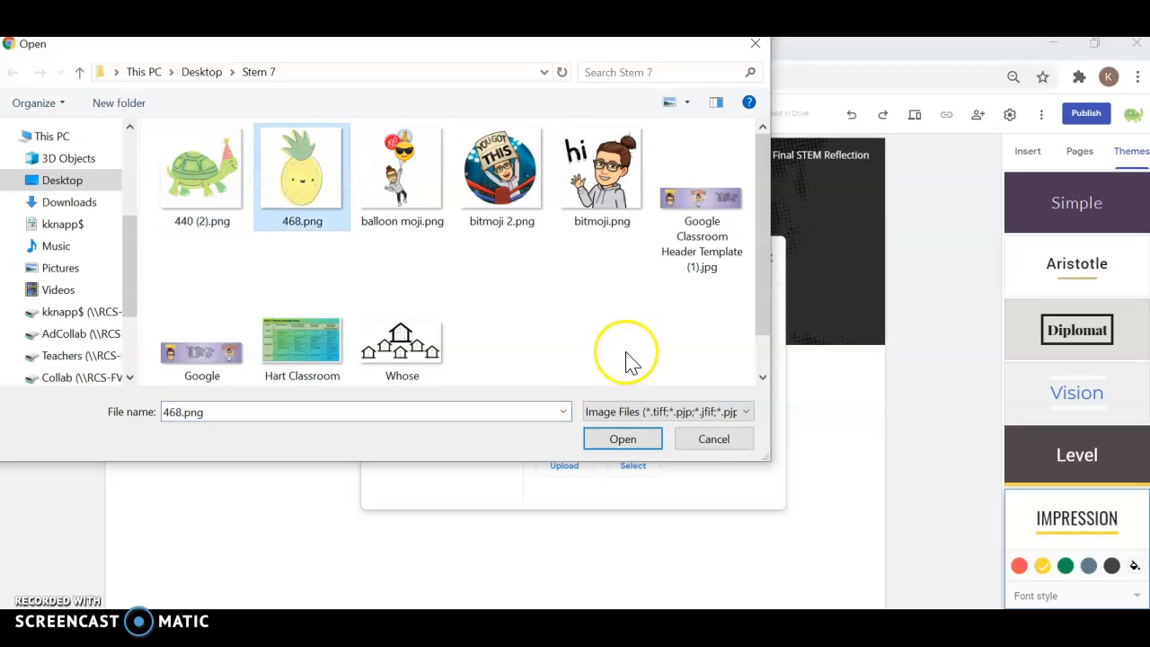
pyautogui.click(620, 438)
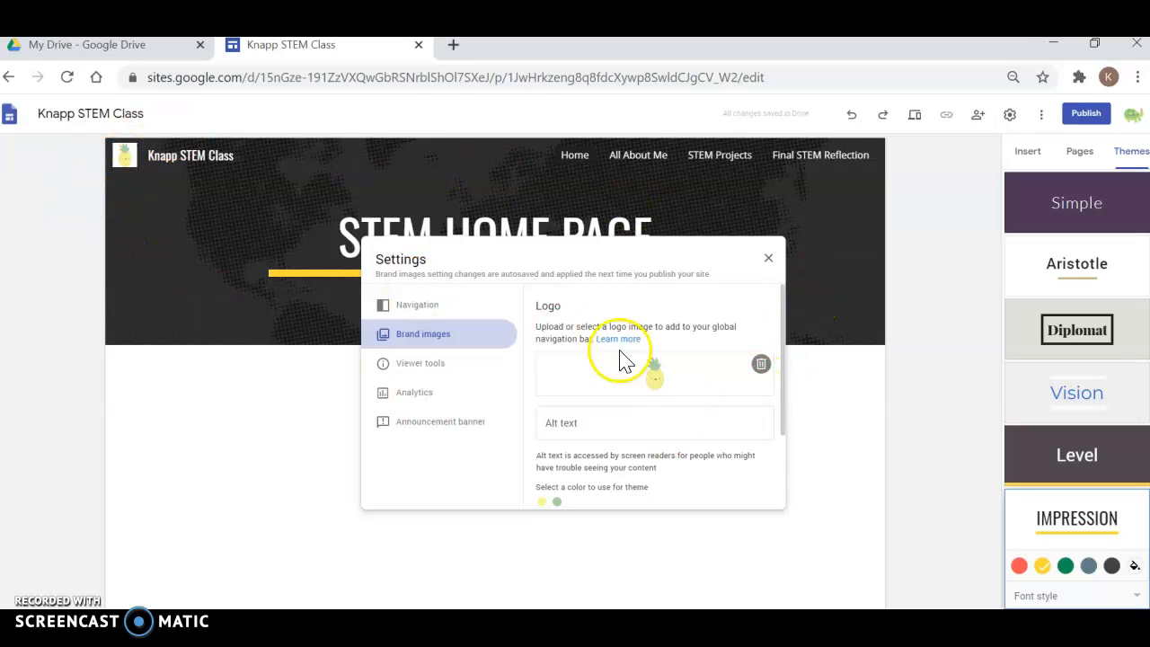
pyautogui.click(762, 365)
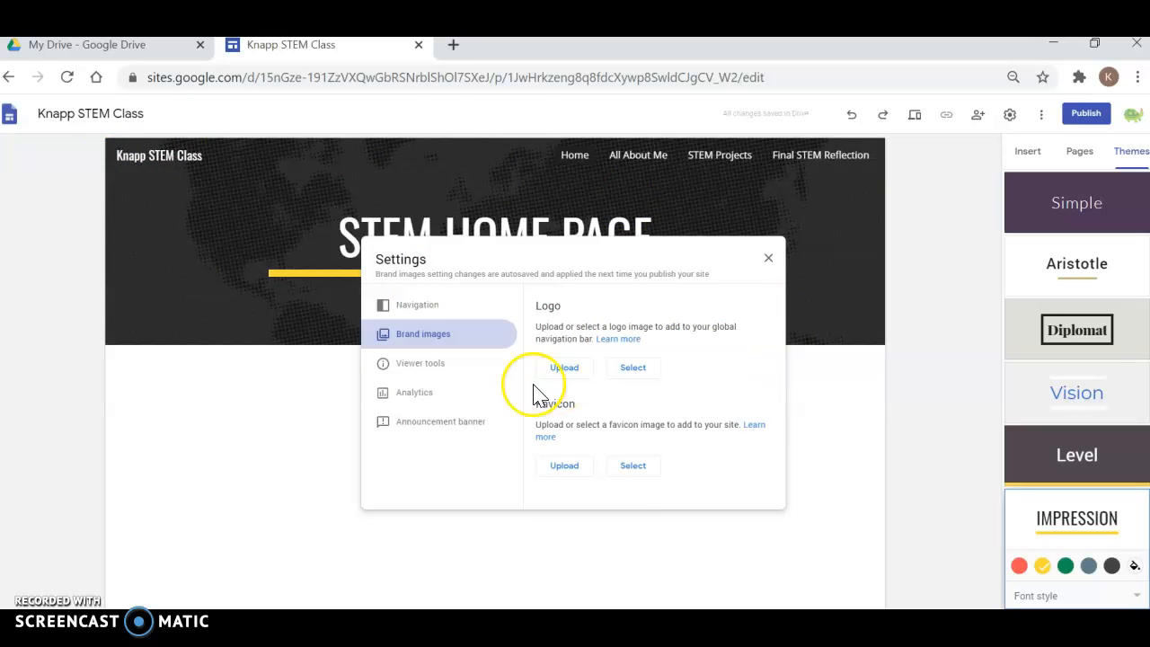
# Upload bitmoji 2.png from the Stem 7 folder as the site logo.
pyautogui.click(552, 370)
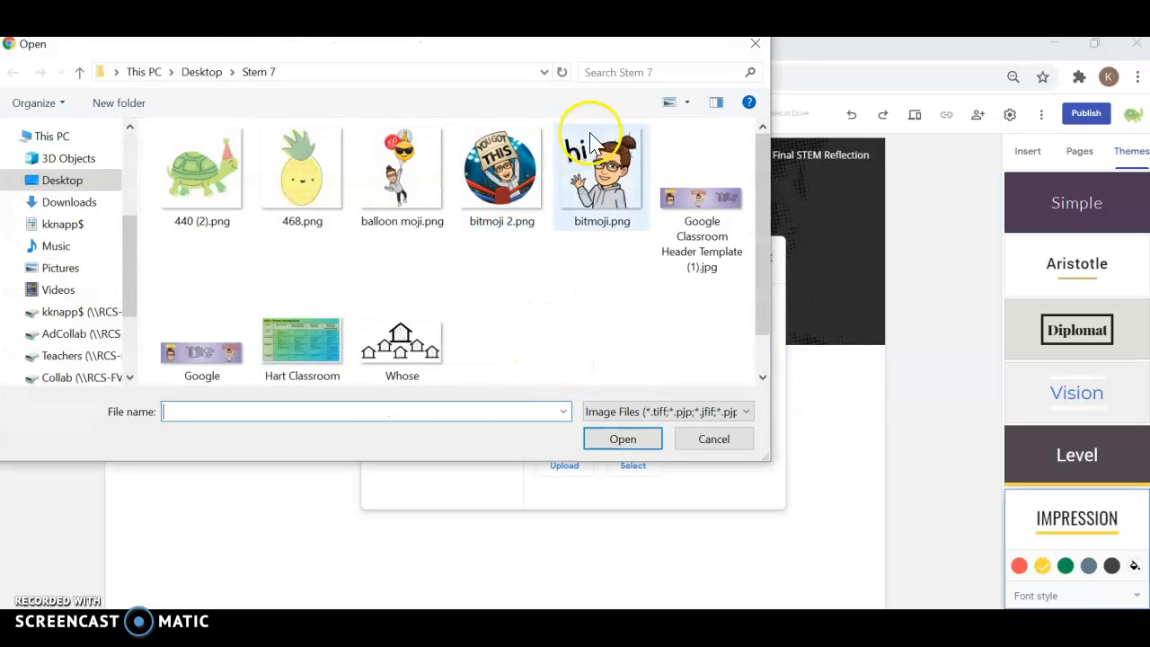
pyautogui.click(518, 202)
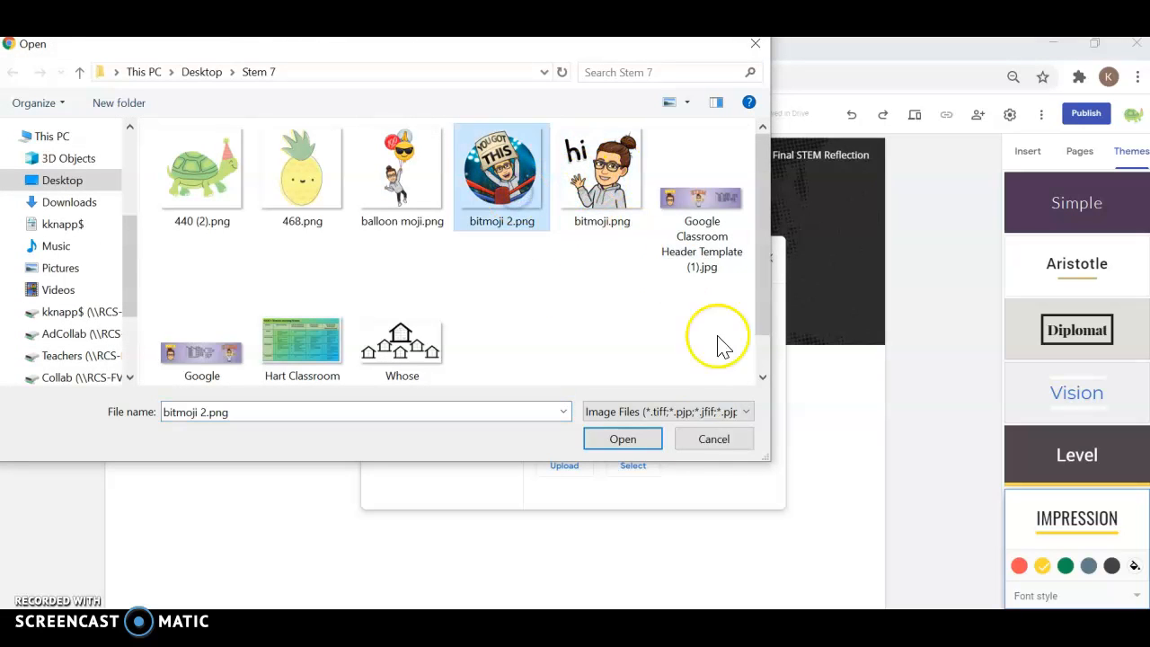
pyautogui.click(640, 442)
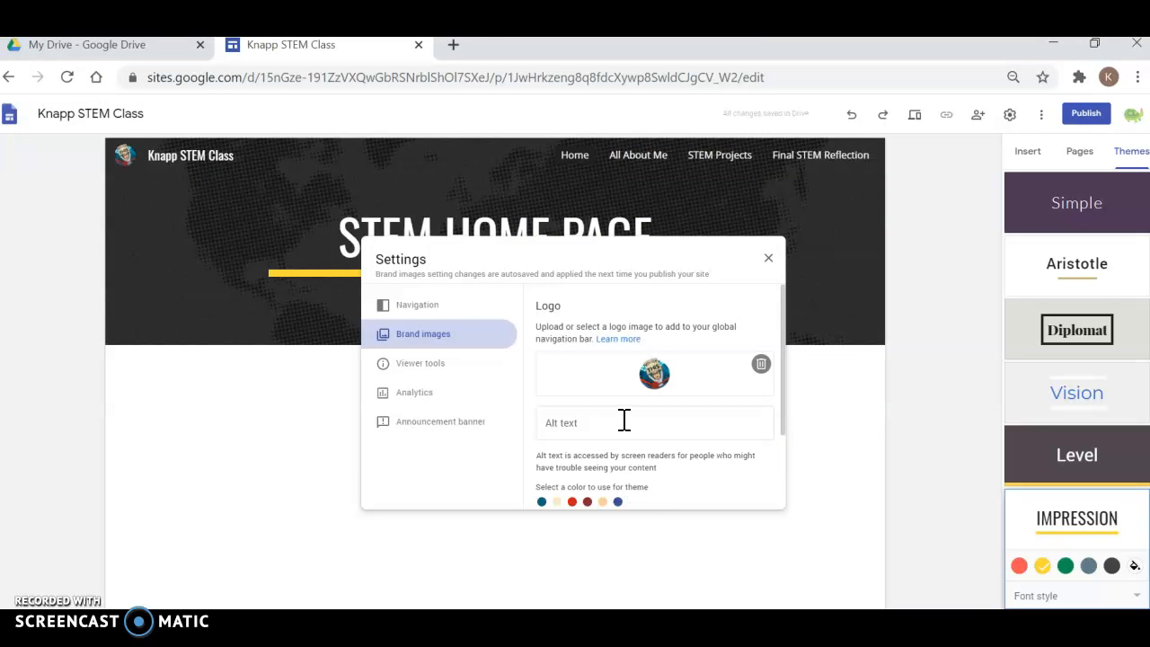
# Try the red and cream logo colours for the theme, settle on the dark teal-blue one, and close the settings.
pyautogui.click(571, 502)
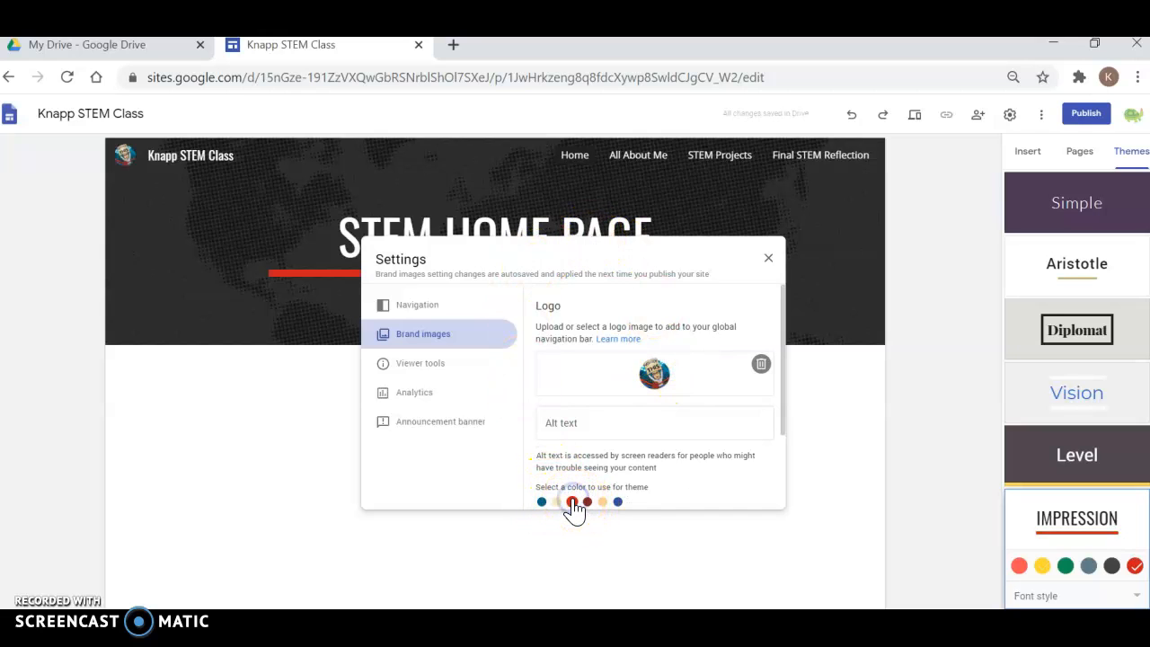
pyautogui.click(558, 501)
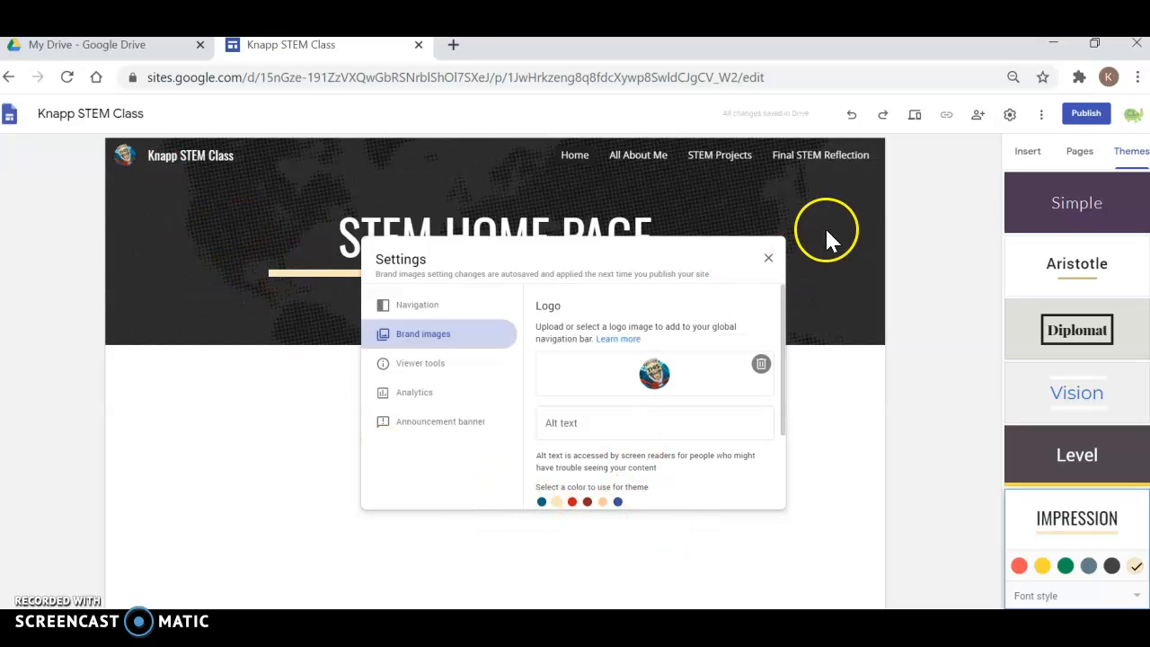
pyautogui.click(542, 501)
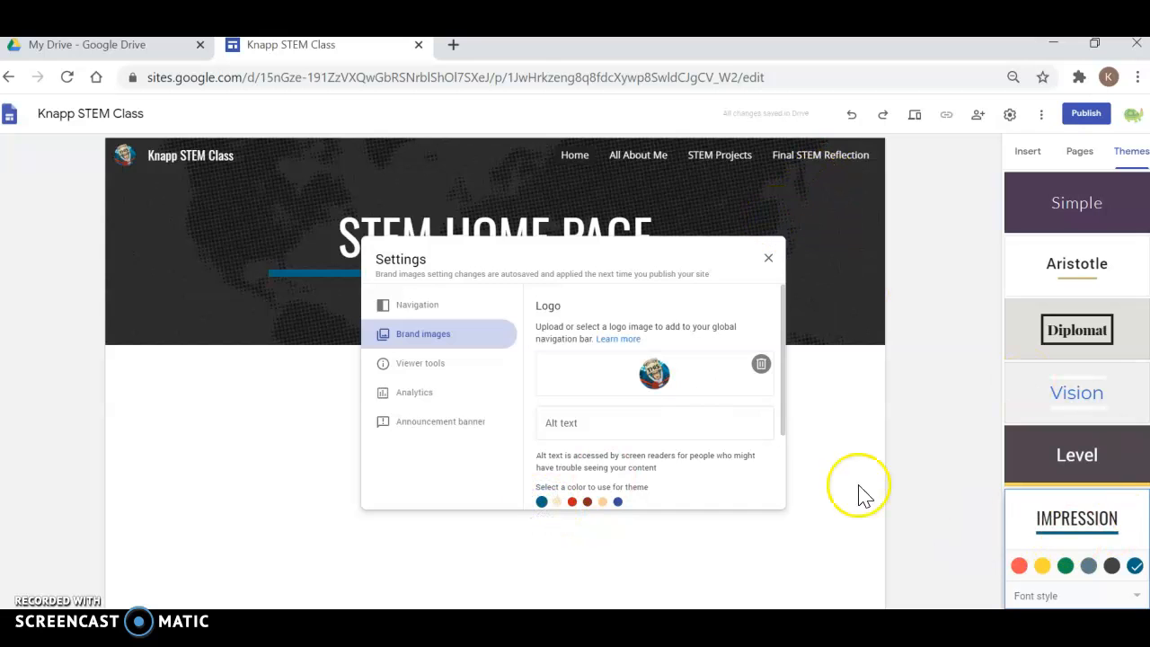
pyautogui.scroll(-2, 633, 380)
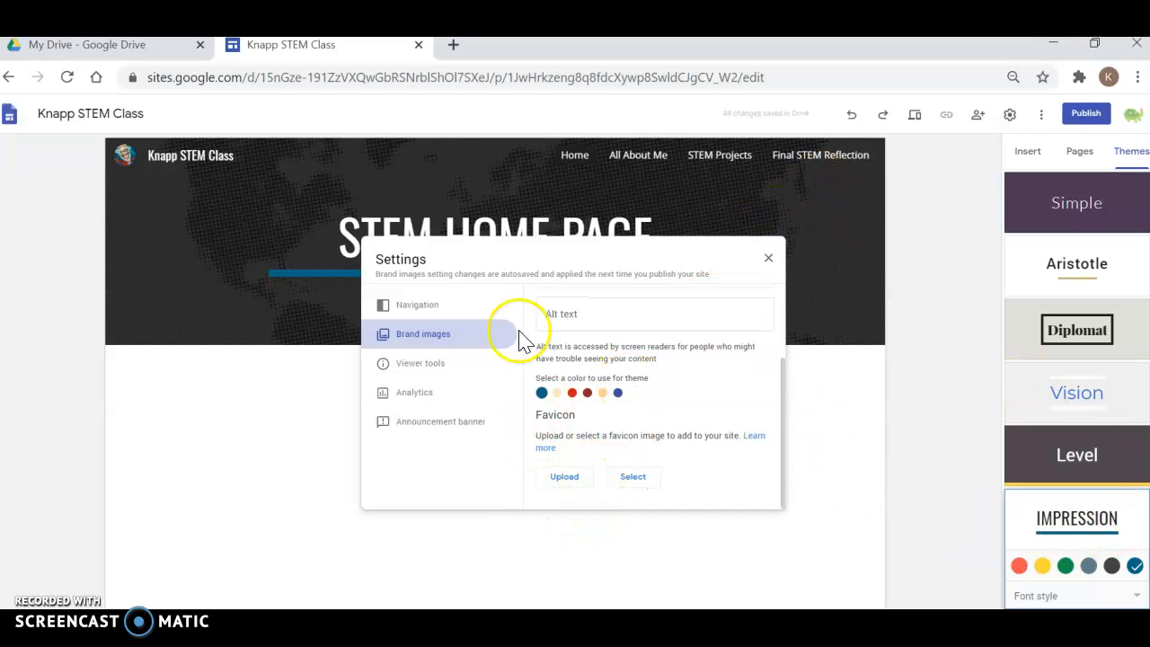
pyautogui.click(767, 261)
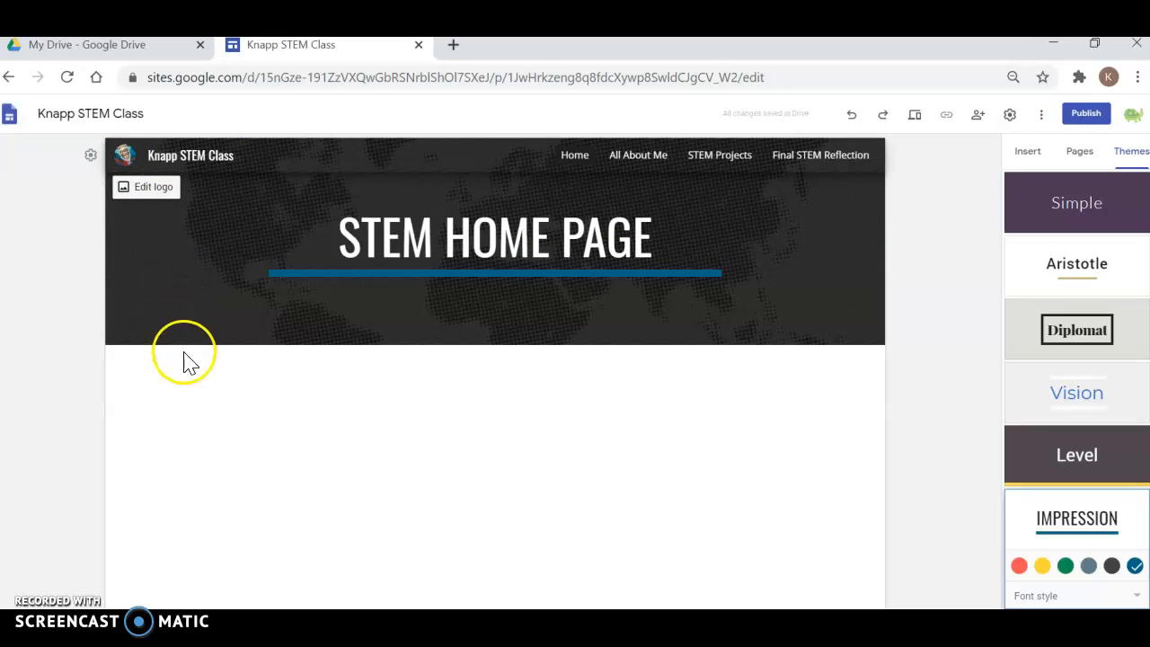
# Try the Title only, Large banner and Cover header types on the Home page and return to Banner.
pyautogui.click(273, 327)
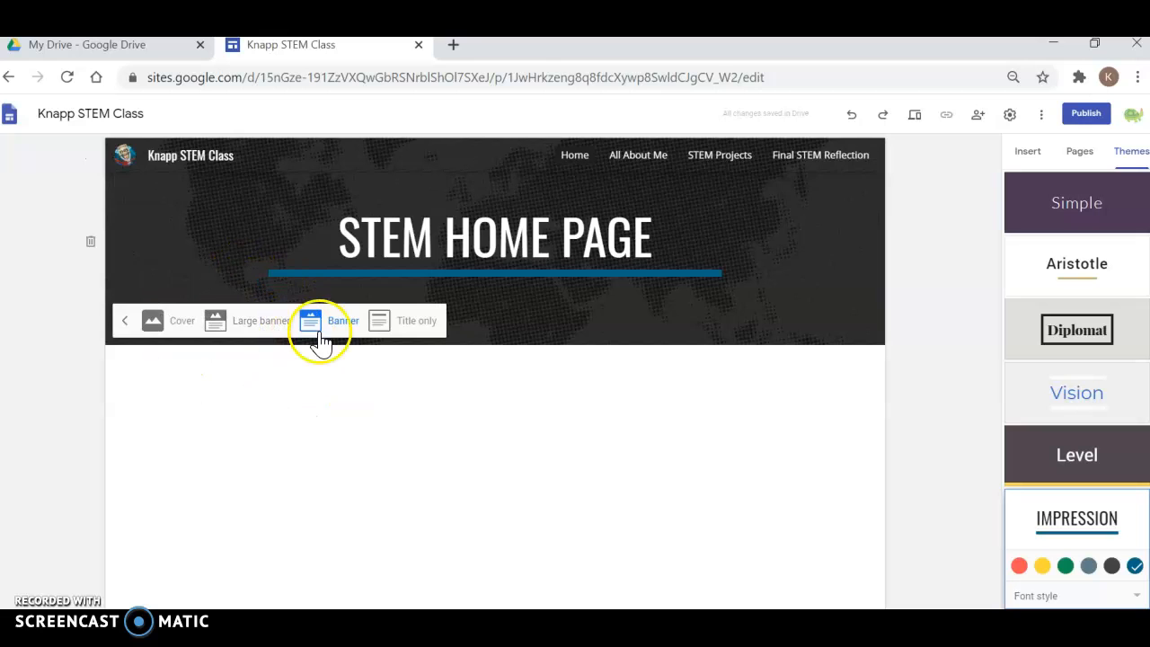
pyautogui.click(389, 328)
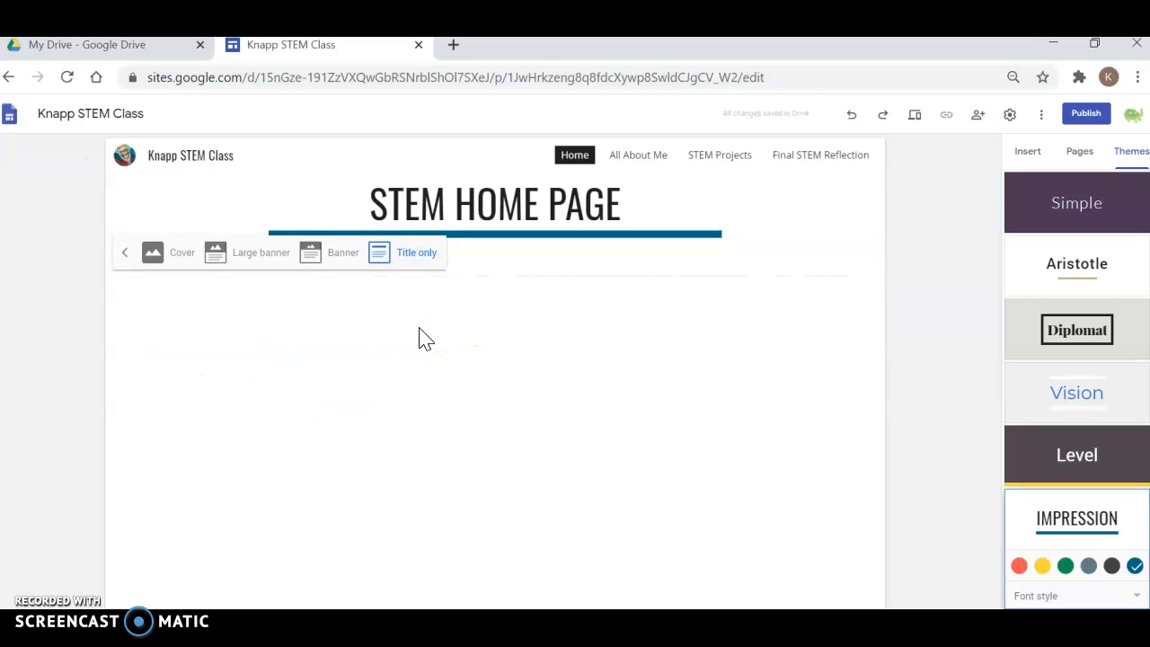
pyautogui.click(342, 252)
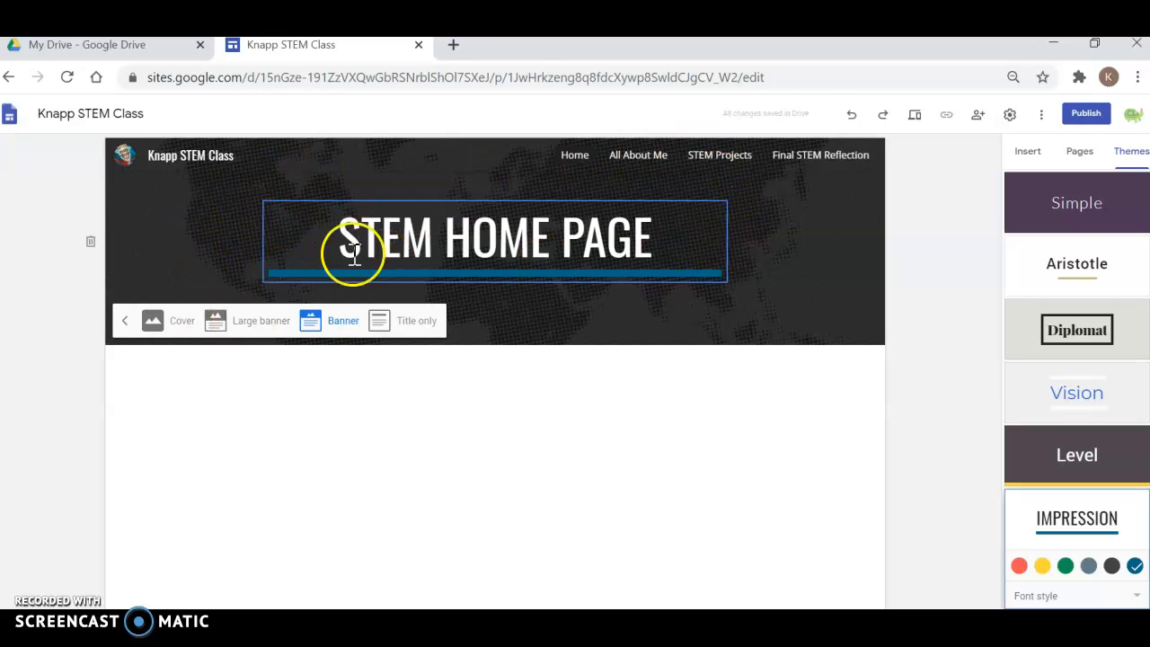
pyautogui.click(266, 323)
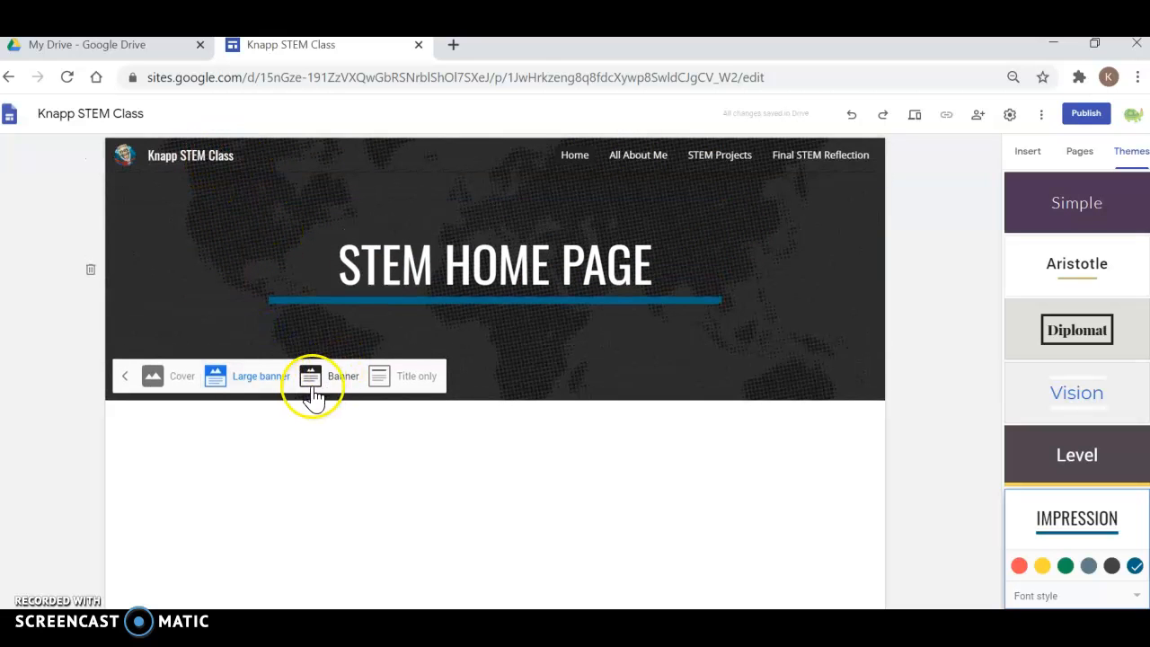
pyautogui.click(154, 378)
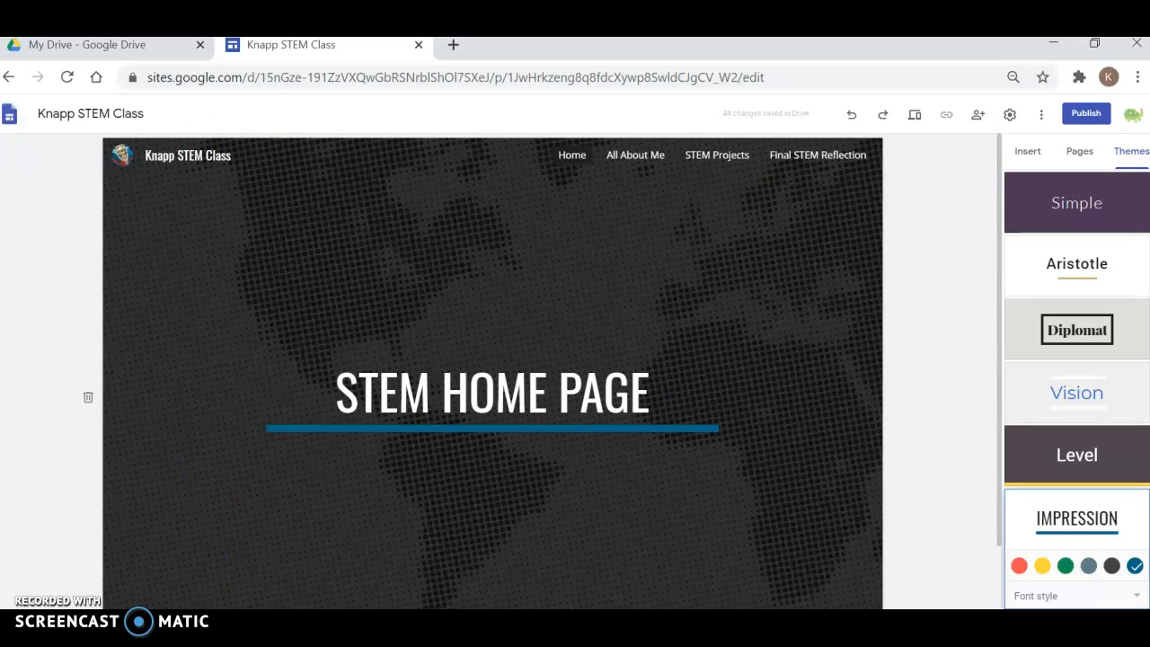
pyautogui.click(332, 633)
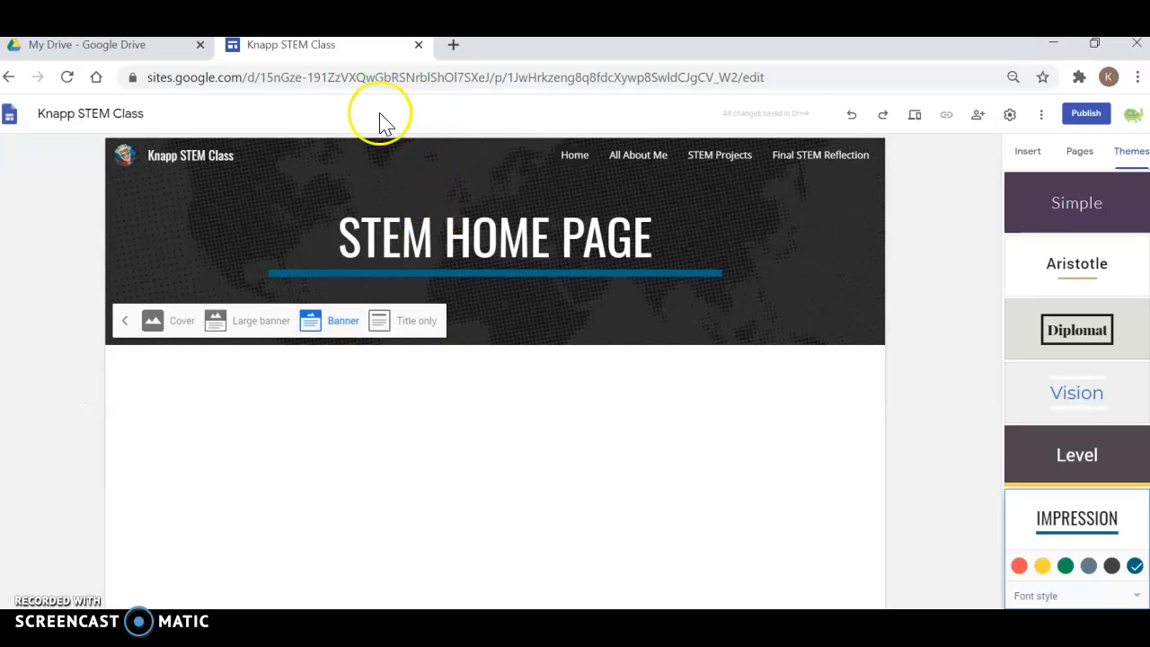
pyautogui.click(392, 328)
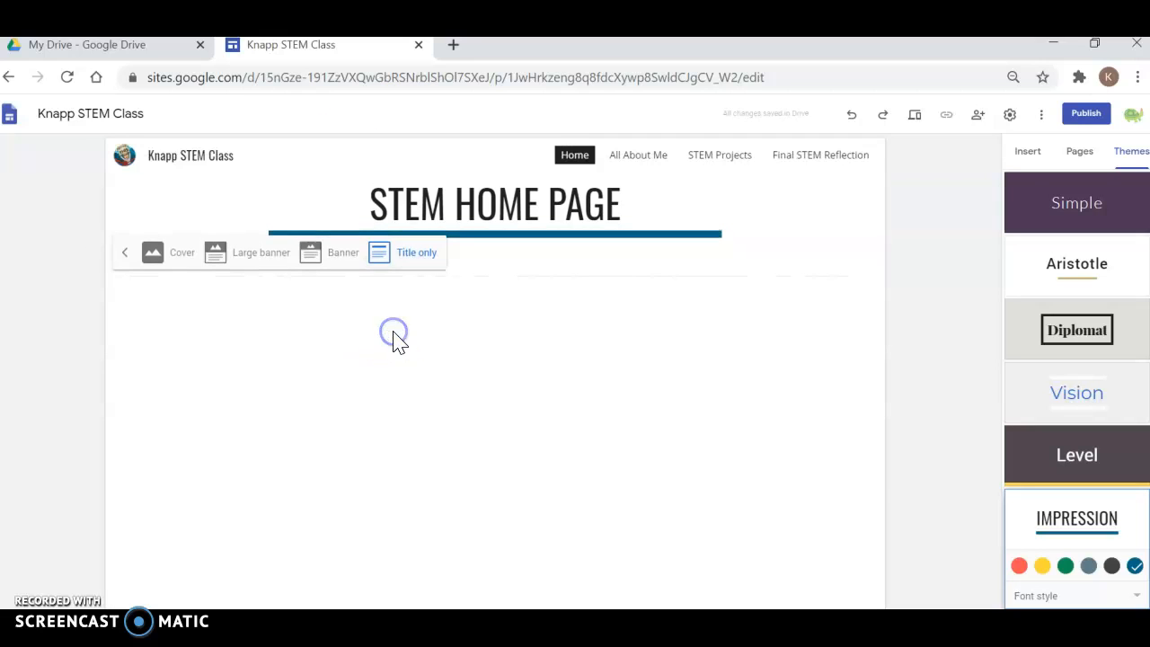
pyautogui.click(314, 269)
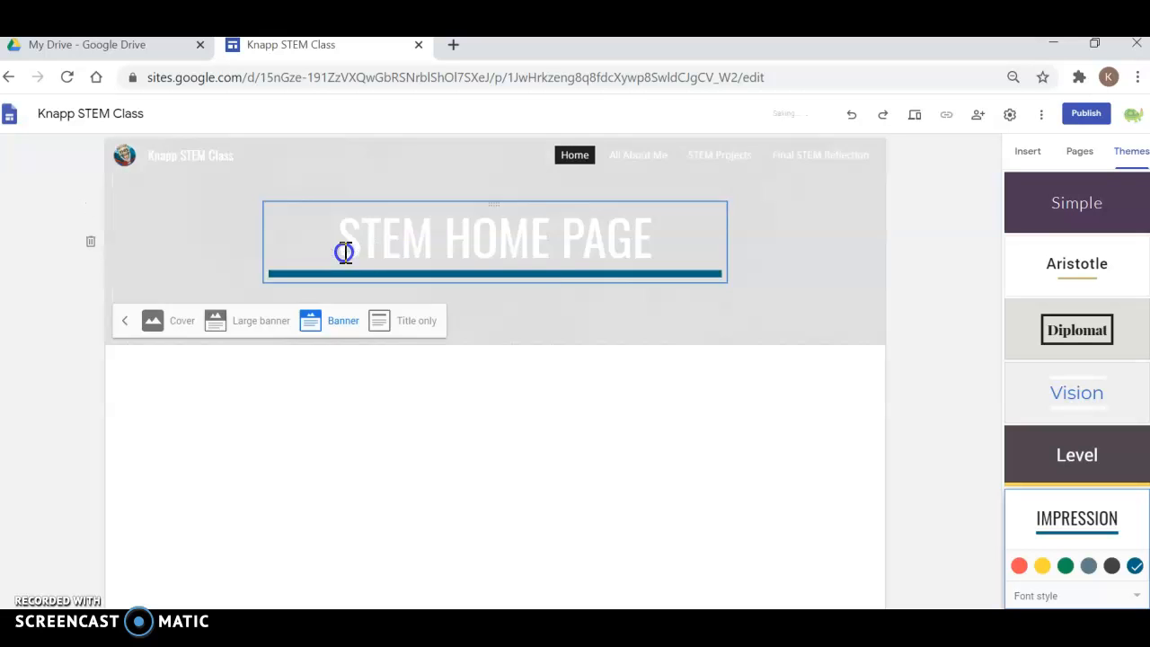
pyautogui.click(365, 144)
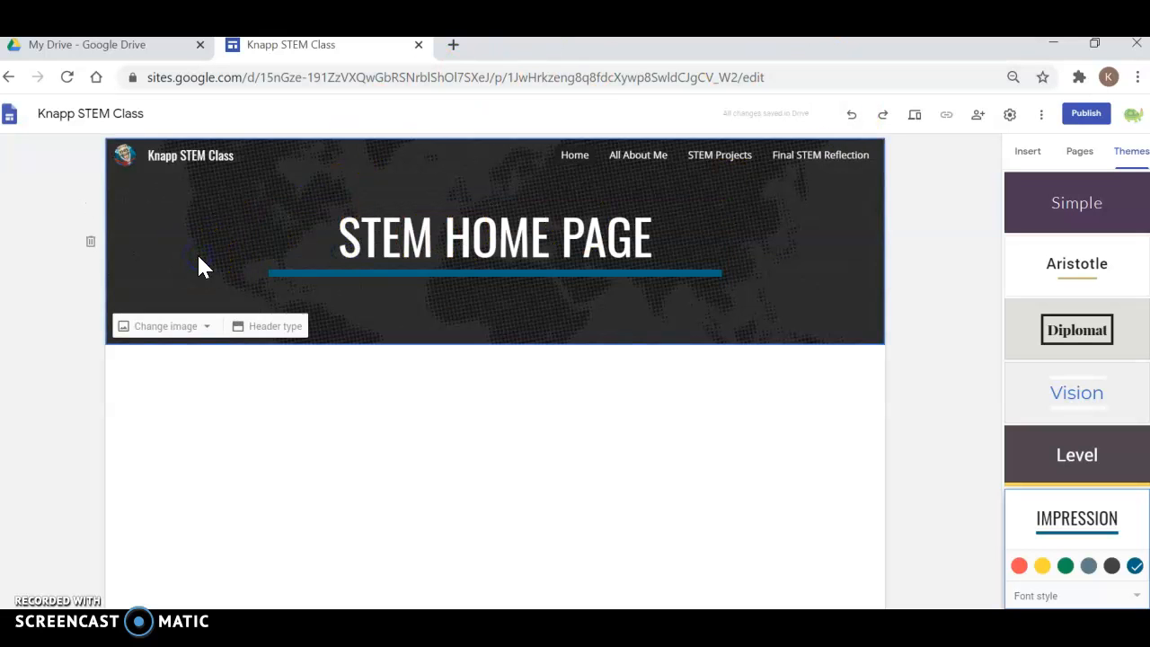
# Change the Home page header image to the deep violet textured picture from the gallery.
pyautogui.click(180, 337)
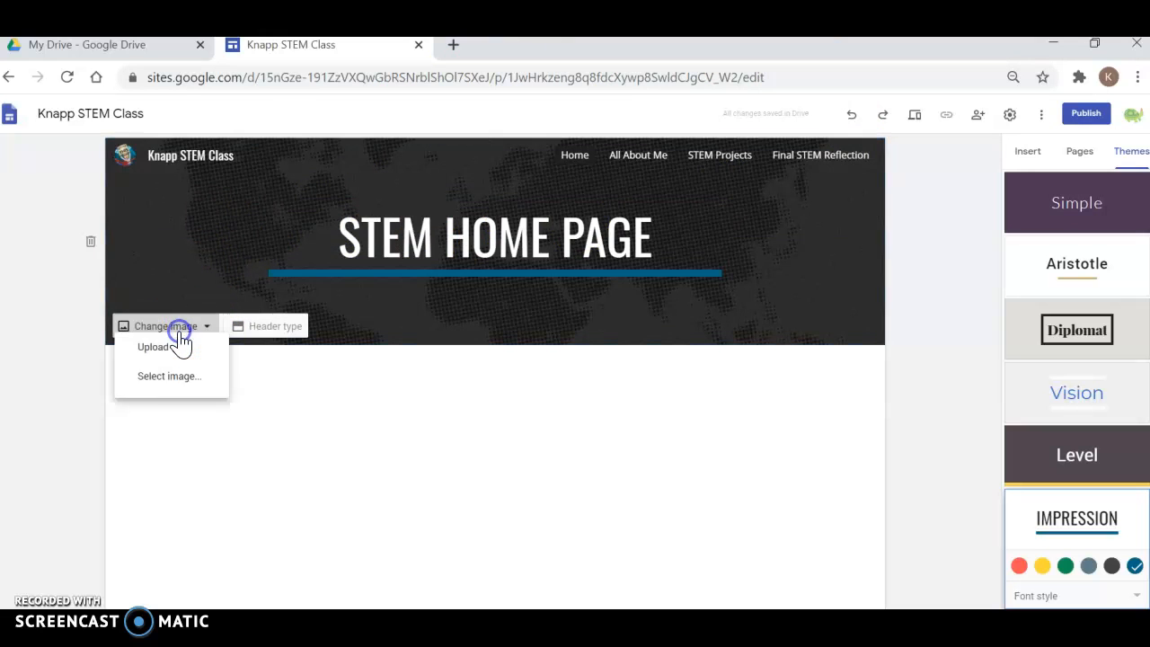
pyautogui.click(177, 386)
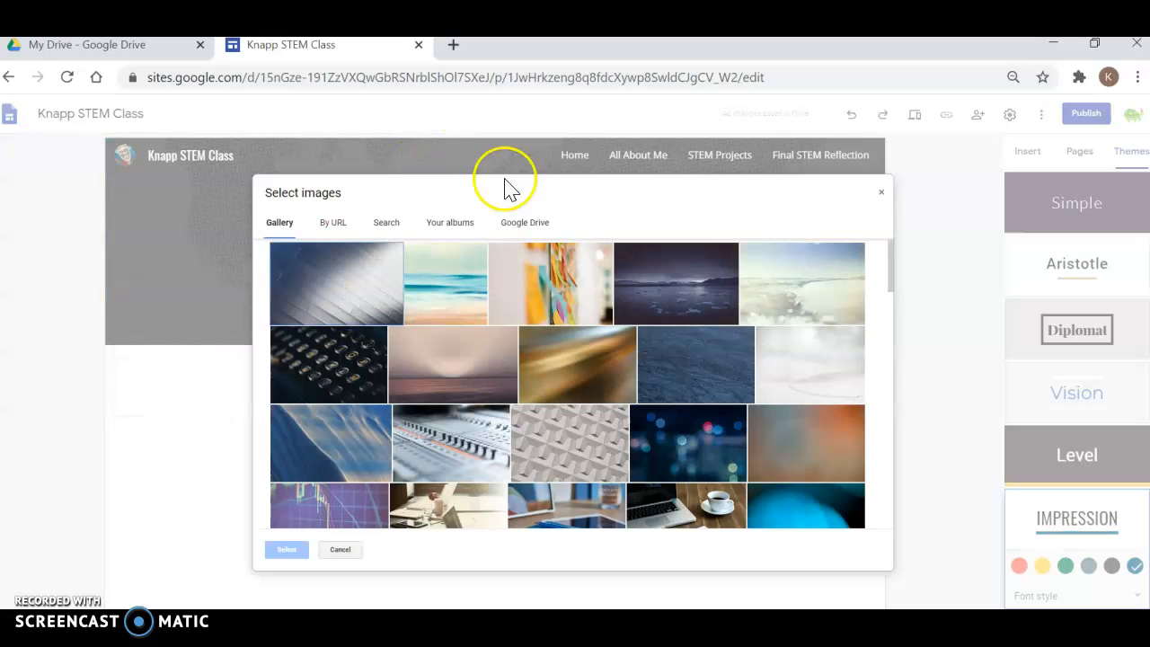
pyautogui.scroll(-7, 506, 398)
pyautogui.scroll(10, 451, 399)
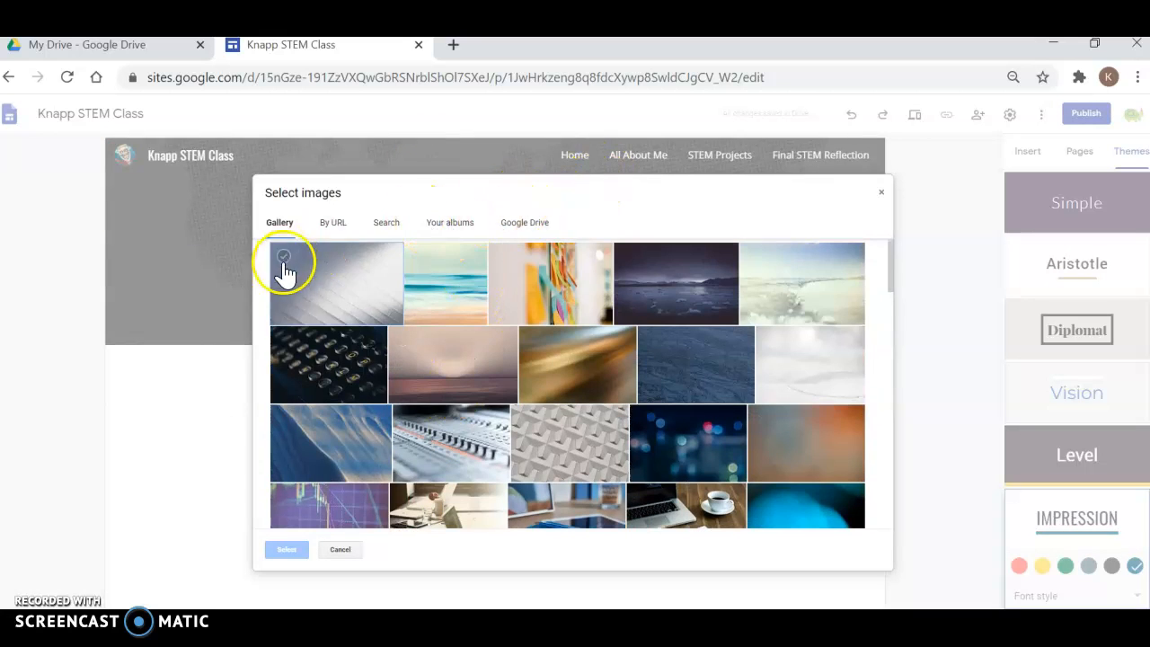
pyautogui.scroll(-8, 470, 347)
pyautogui.click(441, 467)
pyautogui.click(430, 300)
pyautogui.click(288, 550)
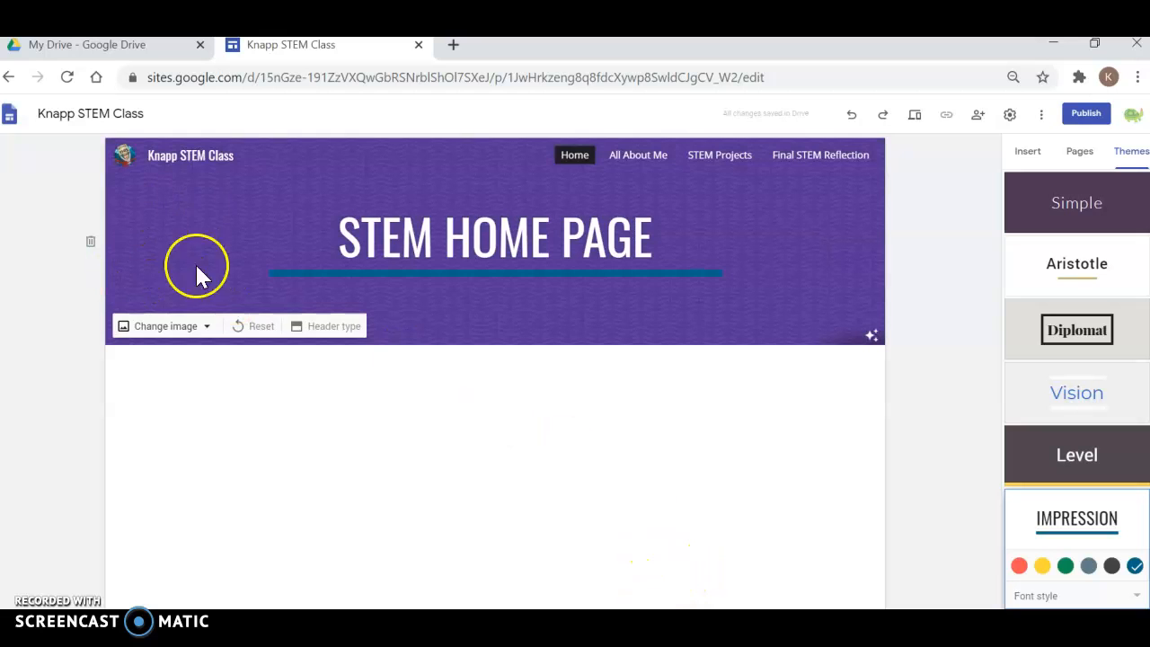
pyautogui.click(176, 327)
pyautogui.click(153, 363)
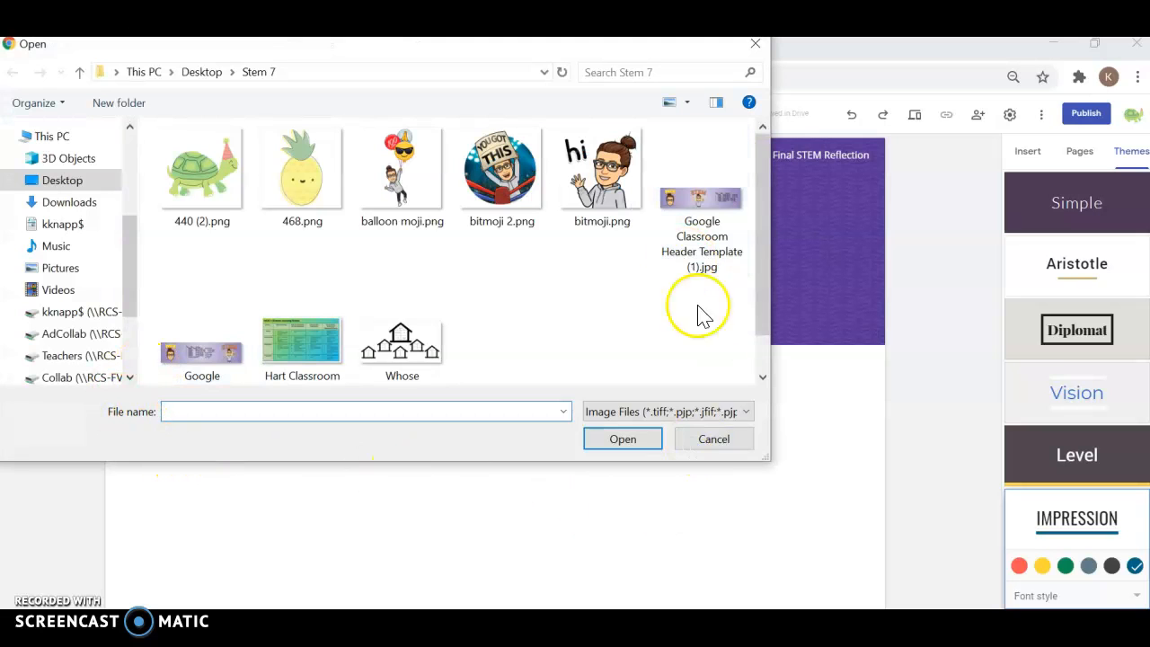
pyautogui.click(710, 442)
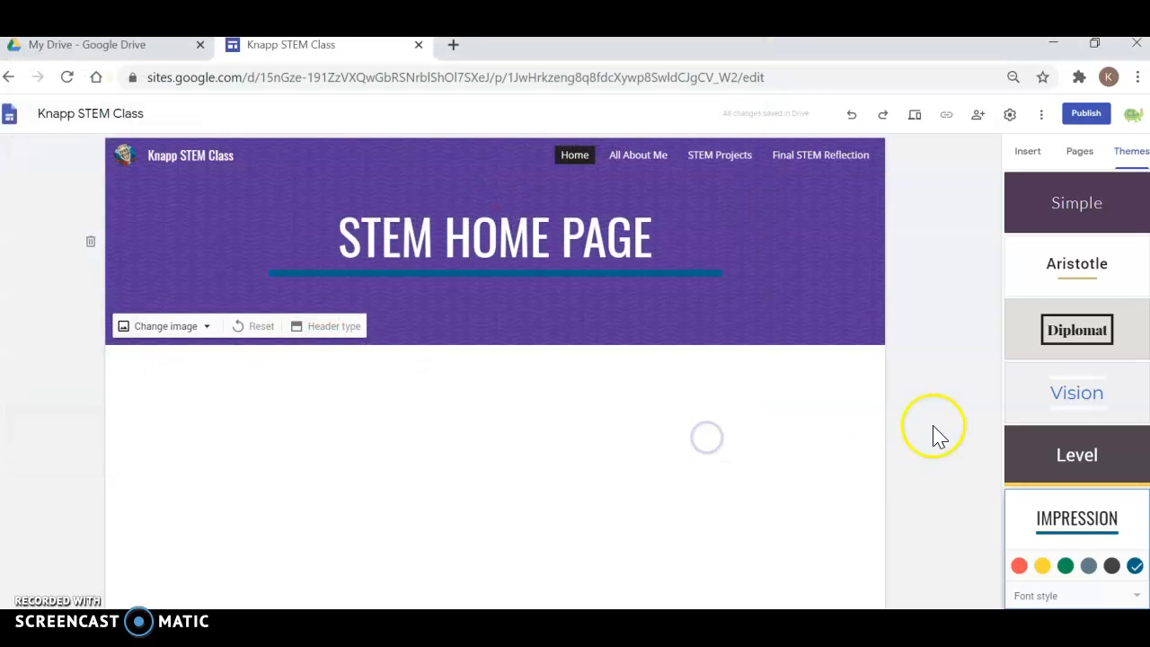
# Replace the violet header image with the light purple textured picture from the gallery.
pyautogui.click(180, 332)
pyautogui.click(174, 396)
pyautogui.scroll(-10, 458, 332)
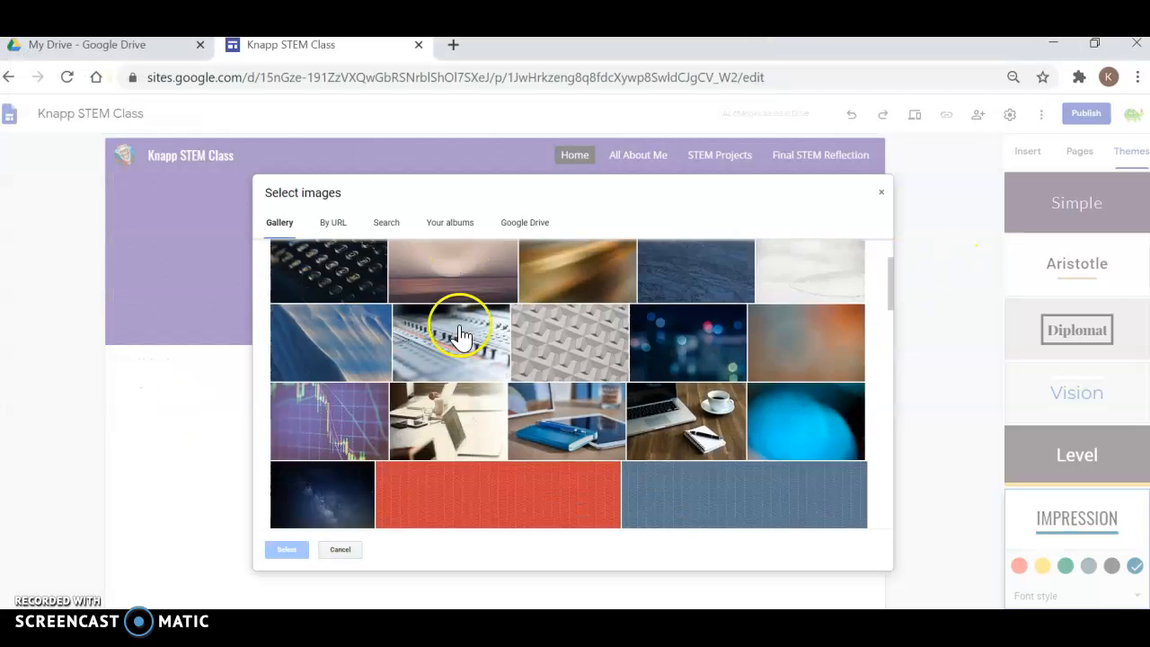
pyautogui.scroll(-10, 445, 333)
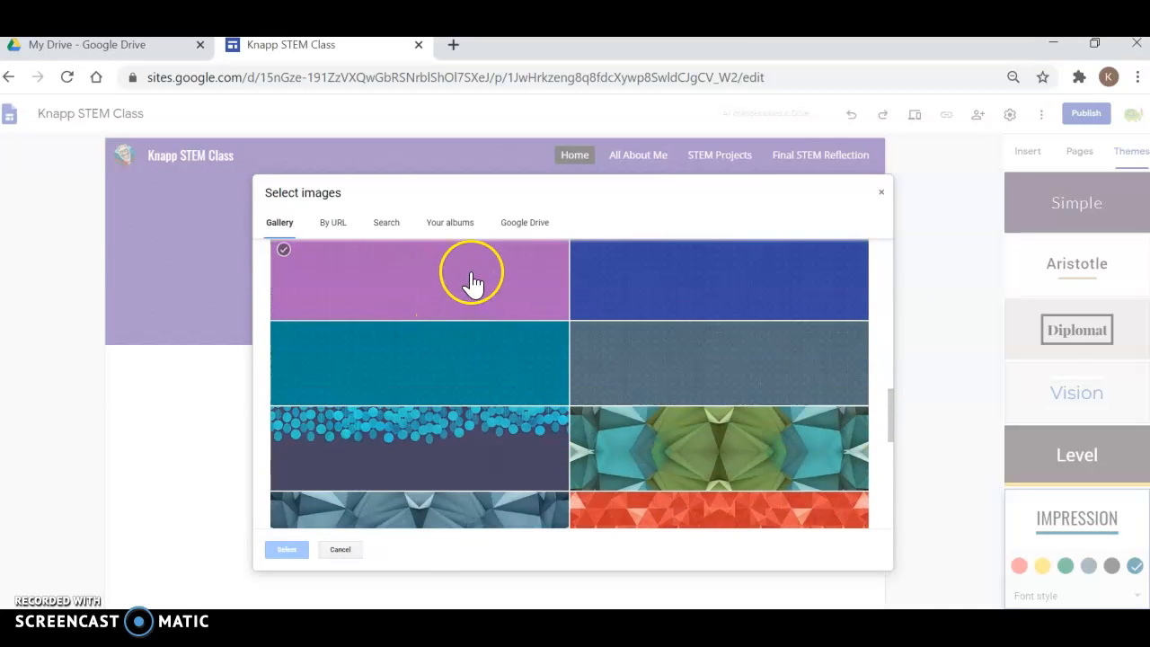
pyautogui.click(471, 272)
pyautogui.click(286, 549)
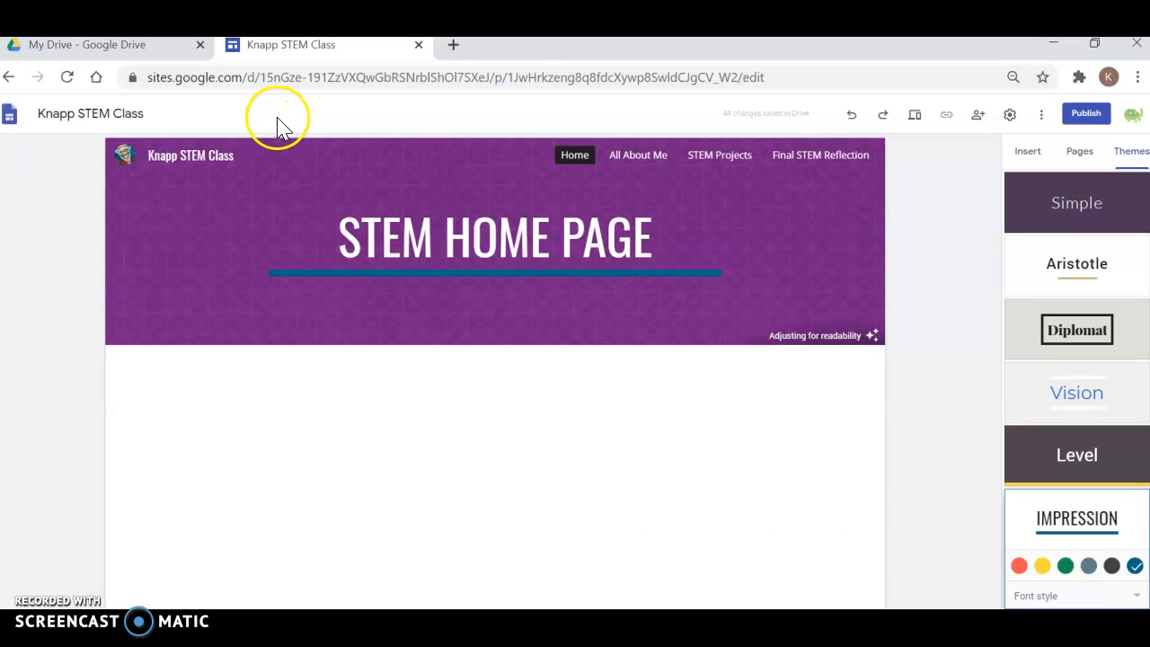
# Switch the Home page header type to Title only and back to Banner.
pyautogui.moveTo(559, 200)
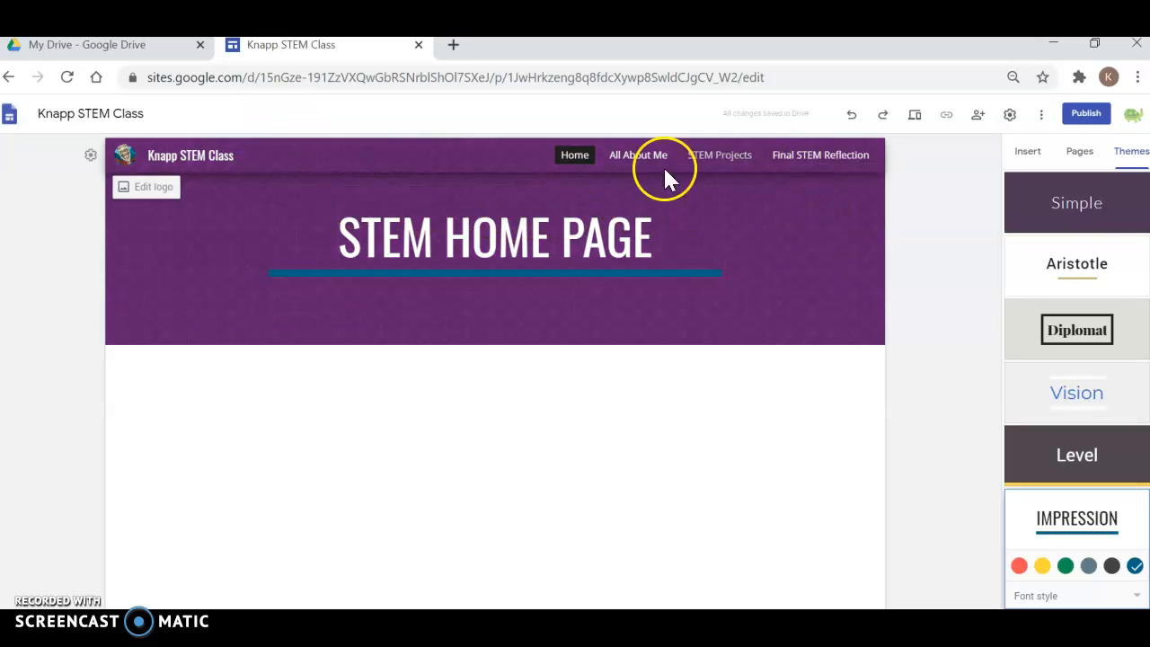
pyautogui.click(312, 345)
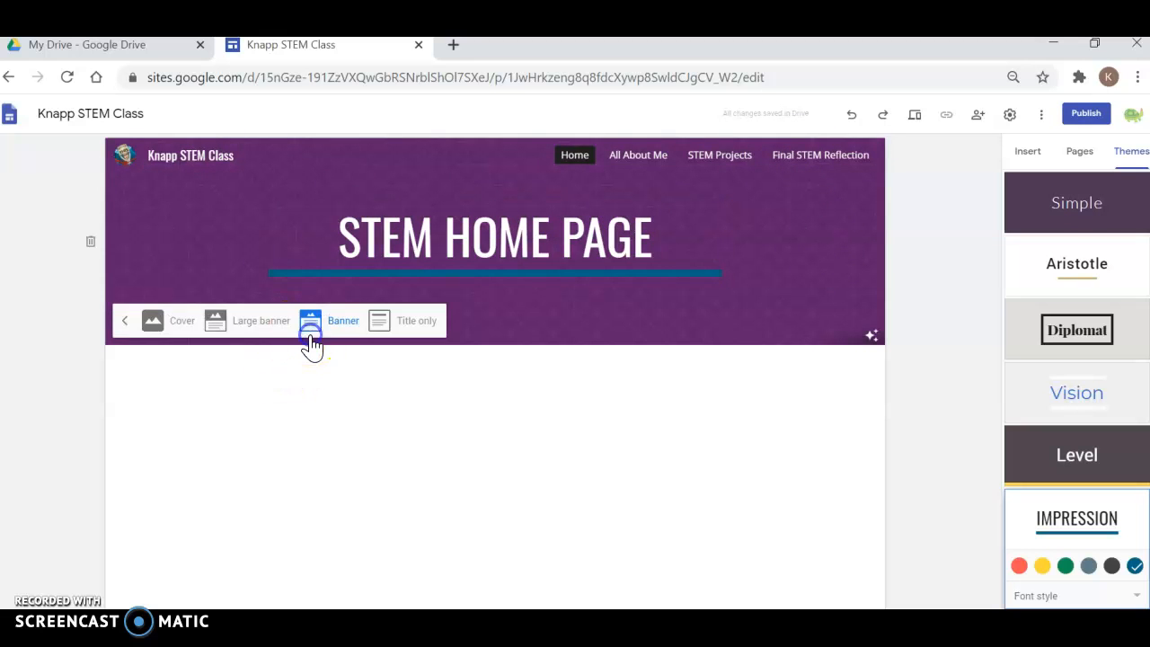
pyautogui.click(411, 327)
pyautogui.click(312, 253)
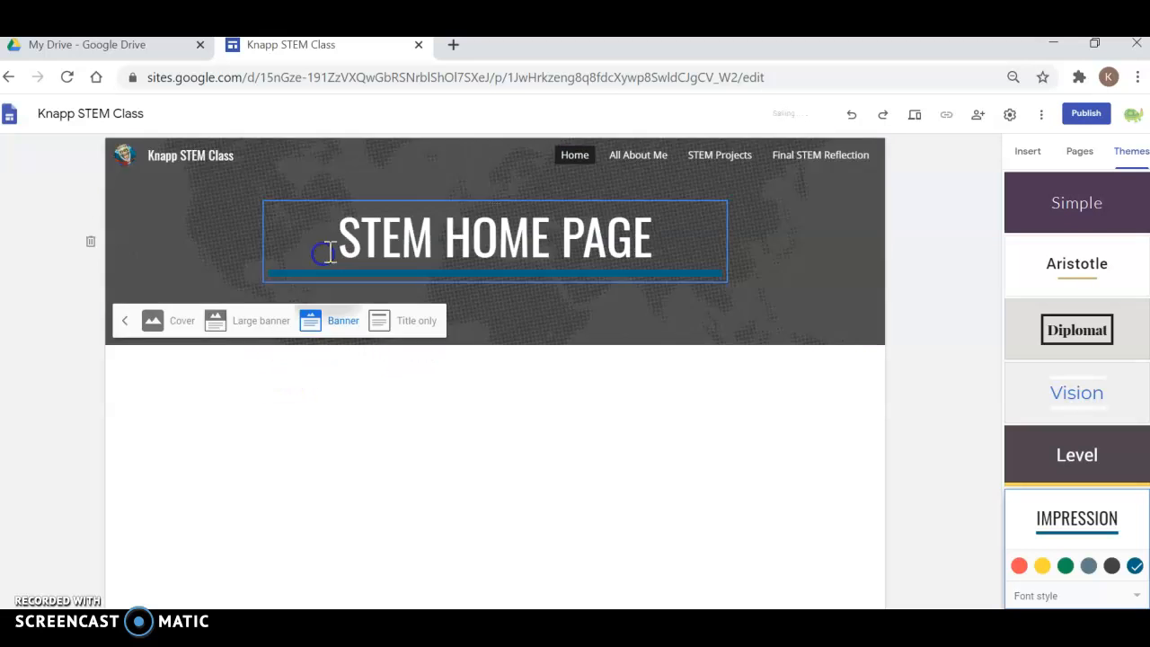
pyautogui.click(202, 240)
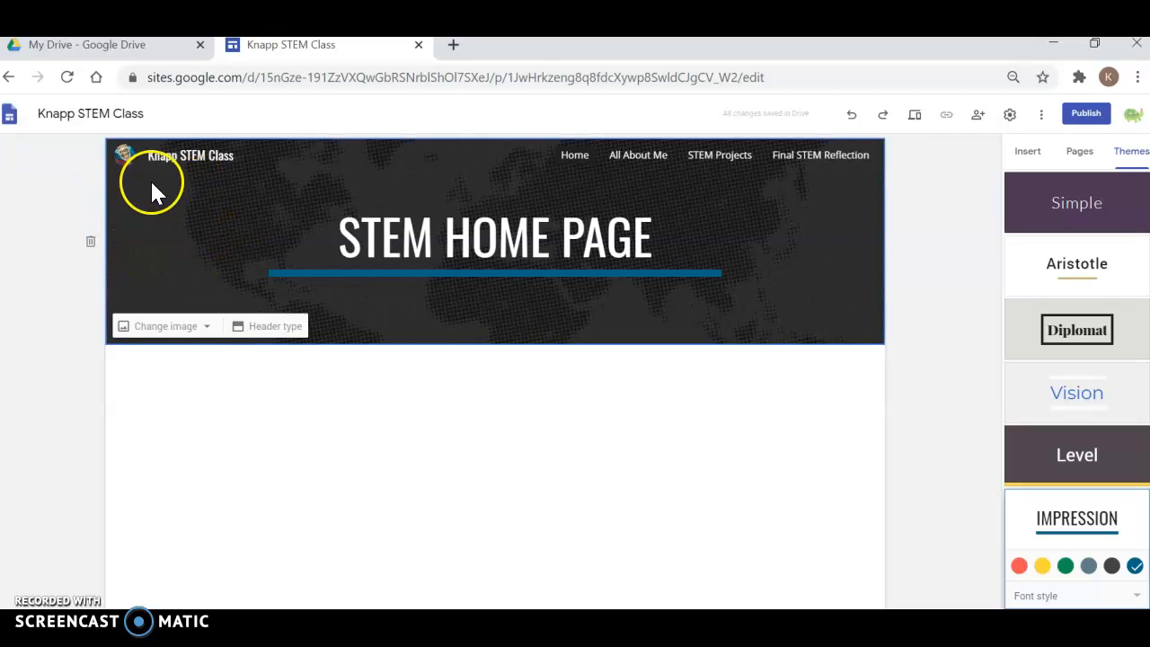
# Set the light purple textured gallery picture below the brown dotted one as the Home page header image again.
pyautogui.click(164, 327)
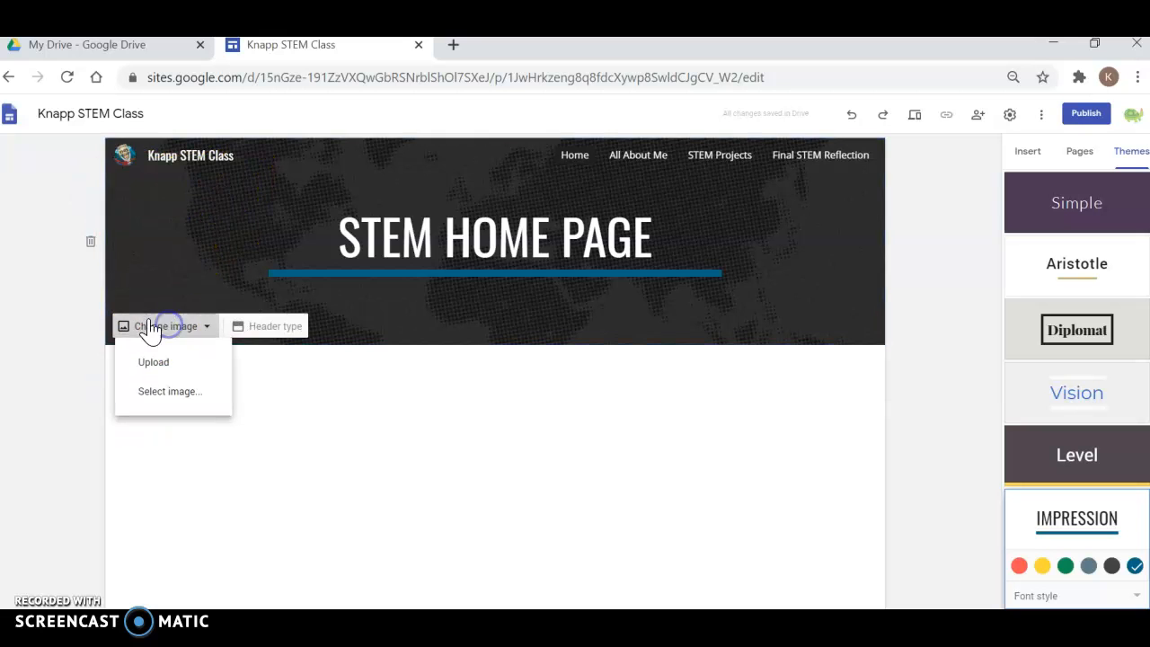
pyautogui.click(186, 404)
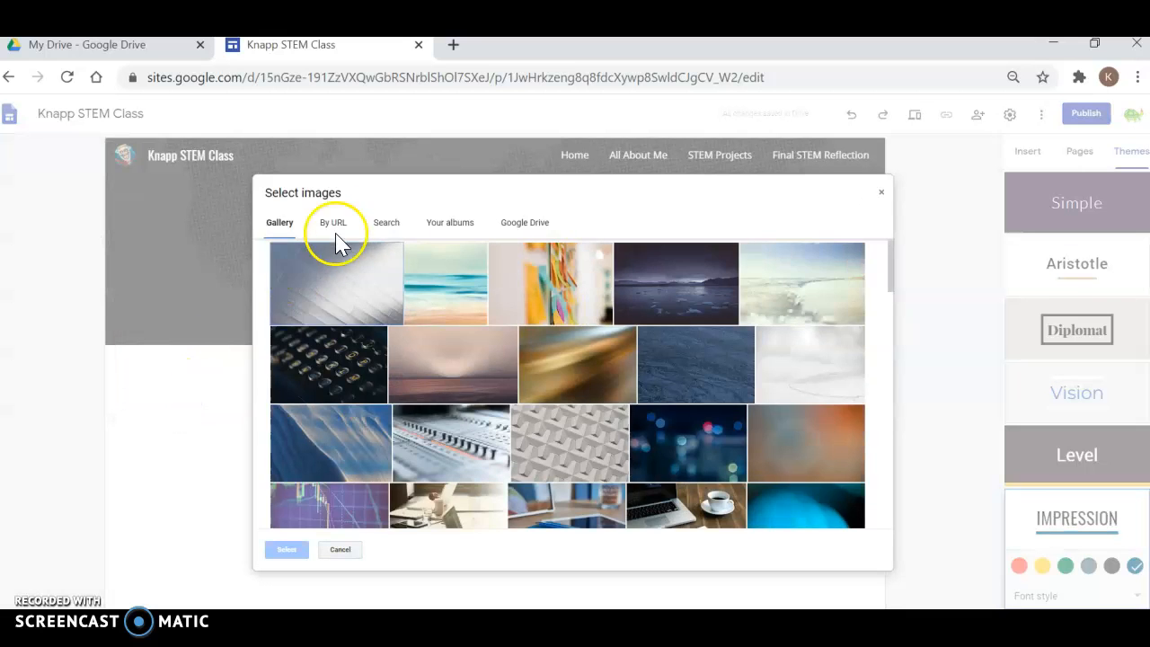
pyautogui.scroll(-10, 413, 418)
pyautogui.click(402, 428)
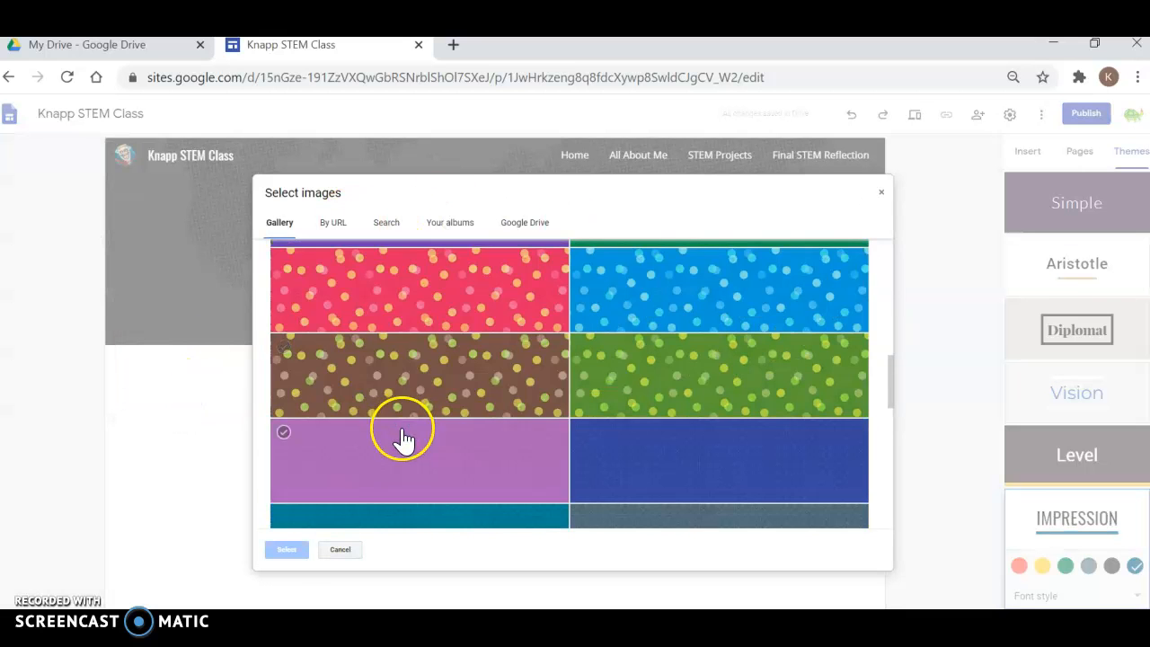
pyautogui.click(288, 550)
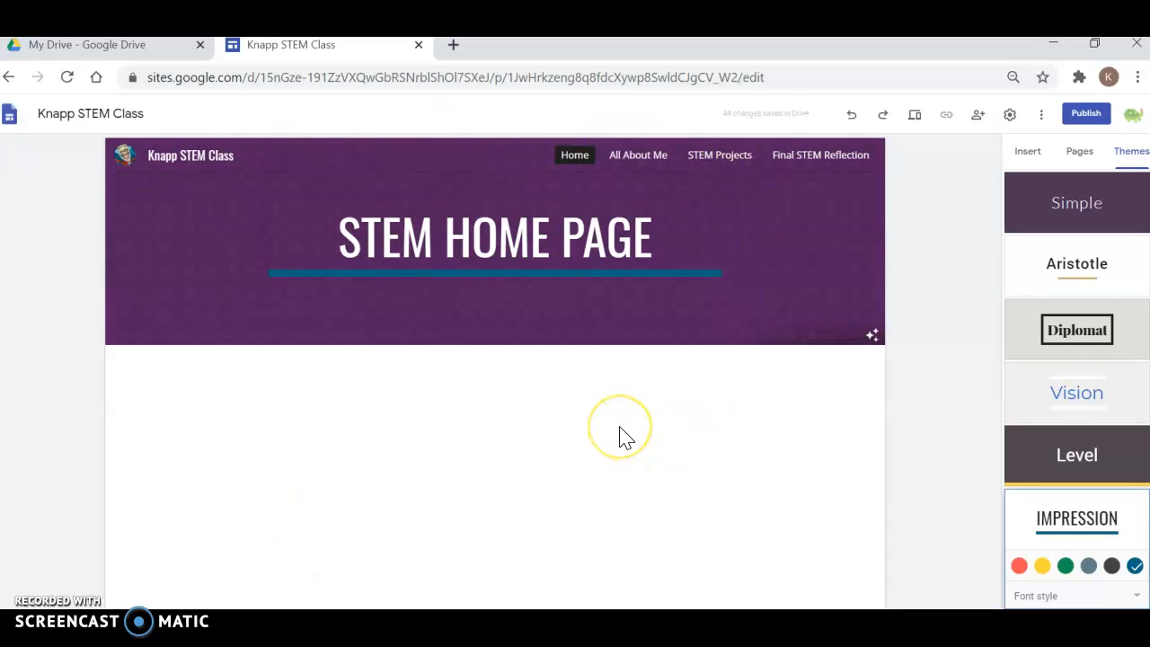
# Publish the site.
pyautogui.click(1088, 116)
pyautogui.click(681, 443)
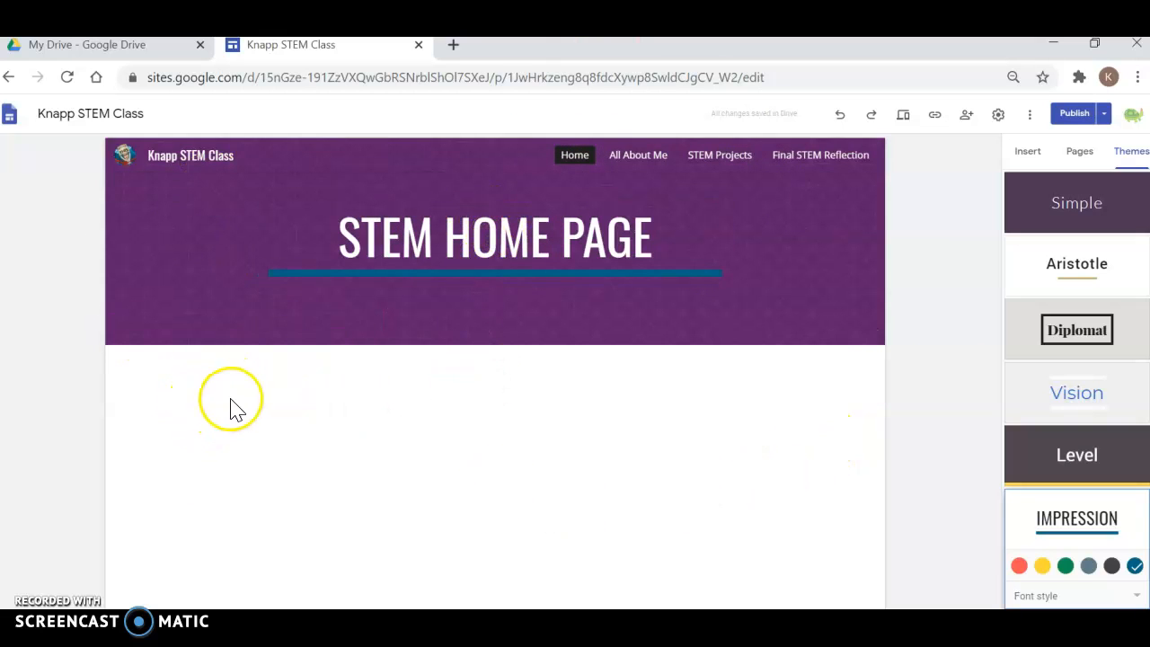
pyautogui.click(1030, 155)
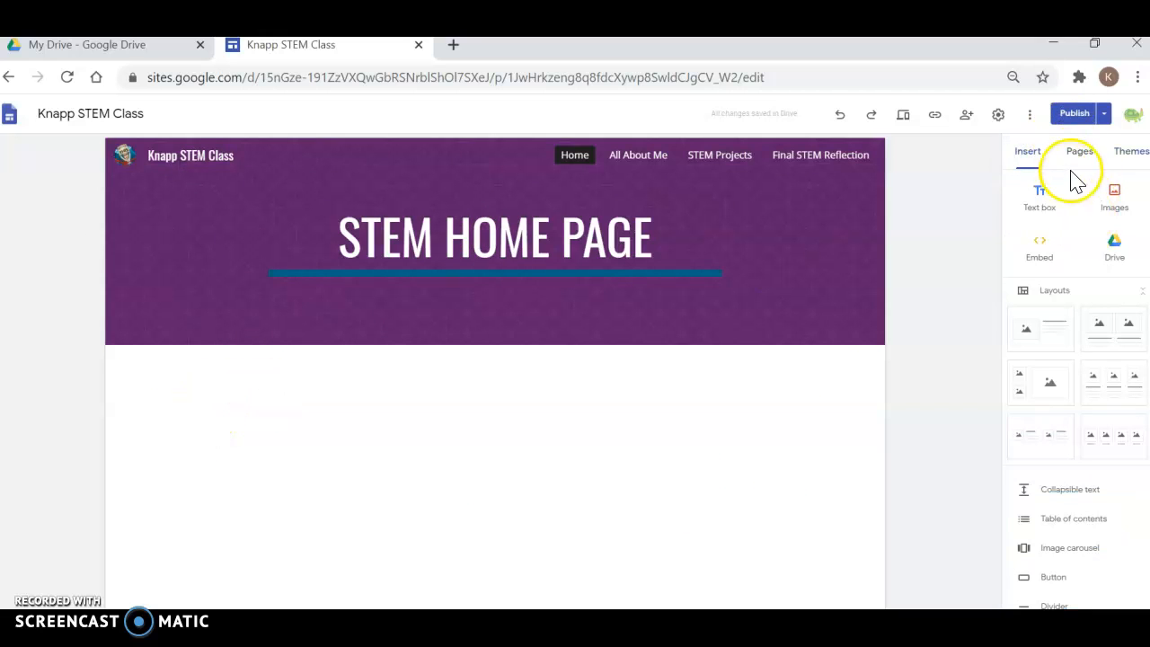
pyautogui.click(1040, 201)
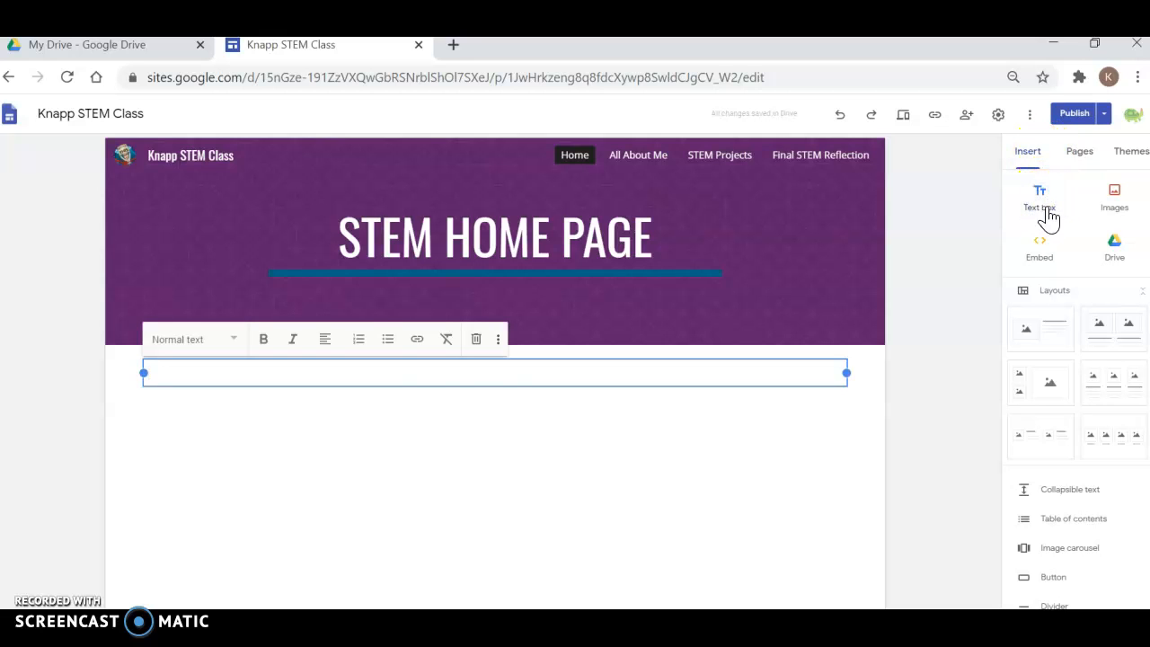
pyautogui.click(476, 339)
pyautogui.doubleClick(194, 381)
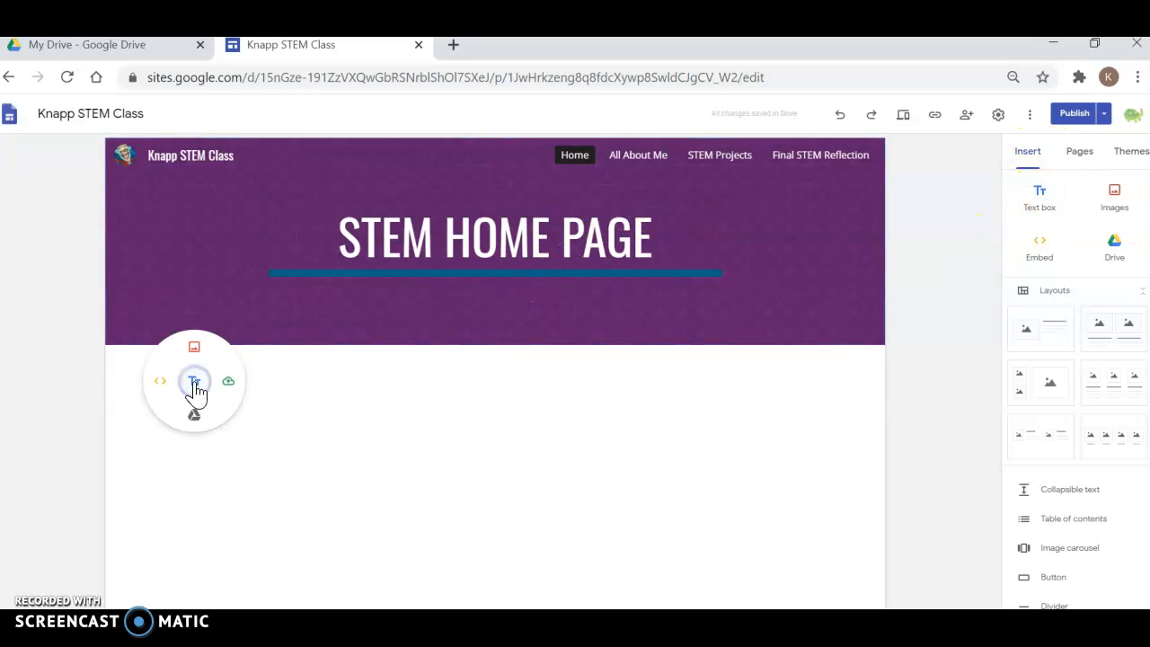
pyautogui.click(496, 423)
pyautogui.doubleClick(432, 396)
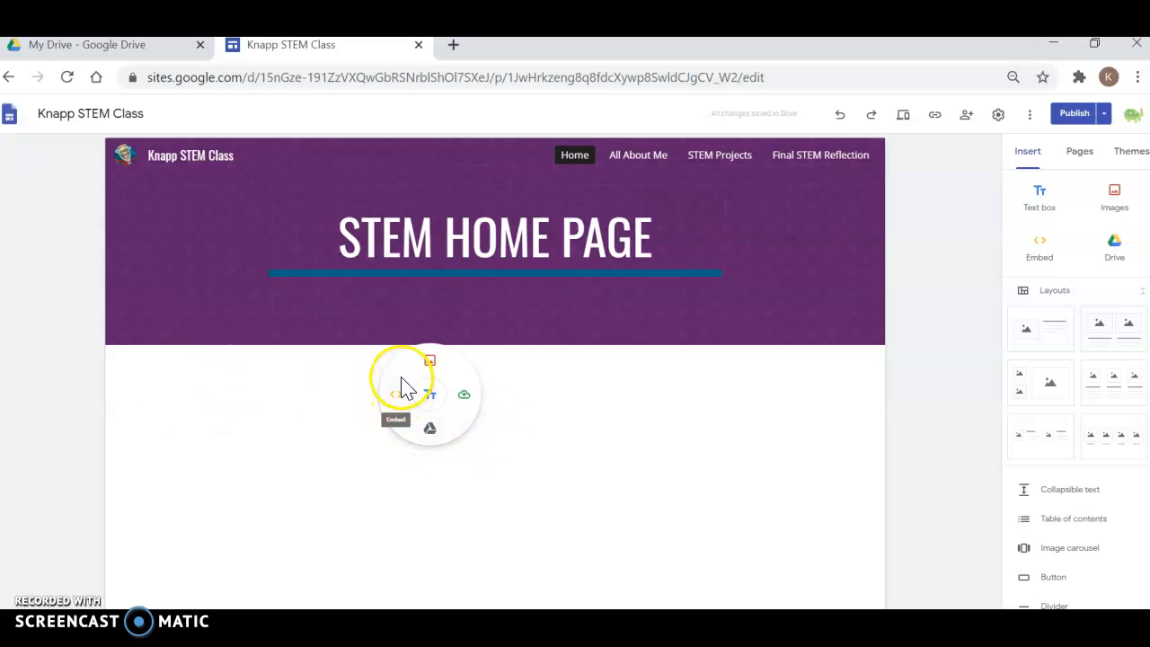
pyautogui.click(433, 431)
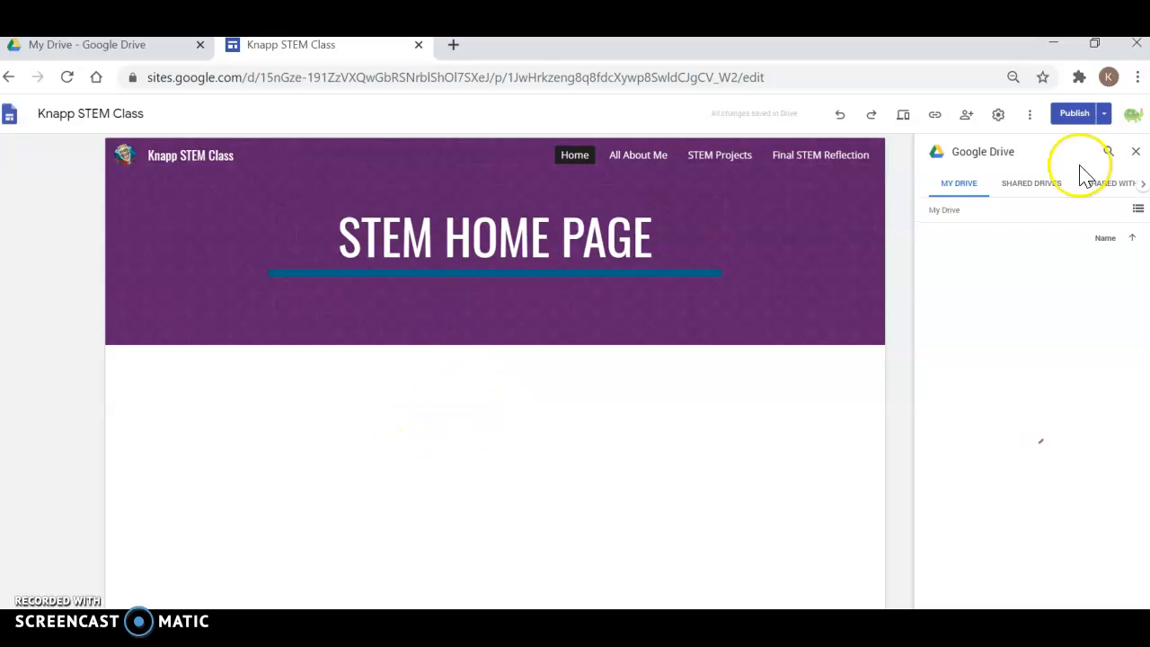
# Insert a text box below the Home page header and paste the copied "Design your home page with…" instructions as plain text.
pyautogui.doubleClick(417, 401)
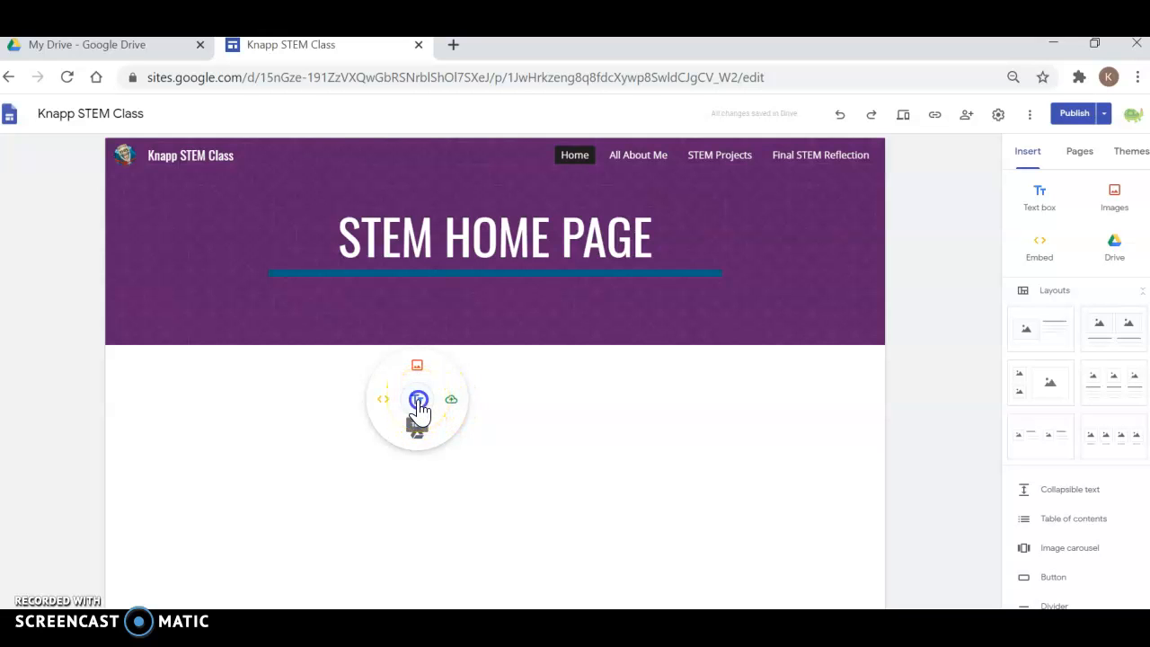
pyautogui.click(419, 402)
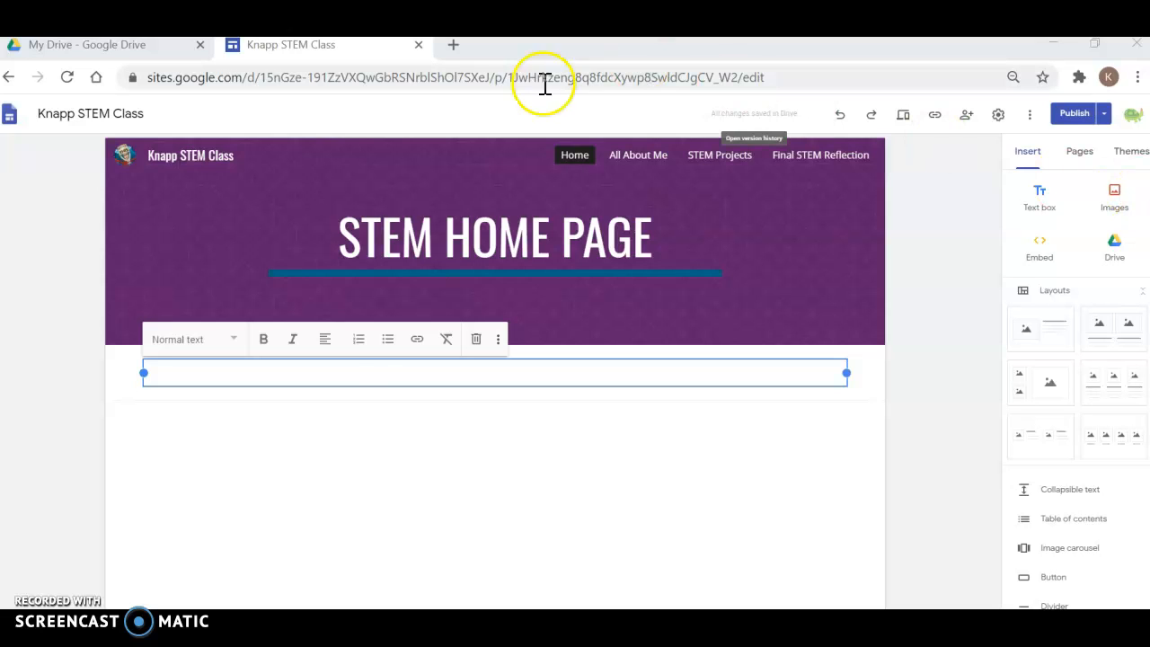
pyautogui.rightClick(349, 371)
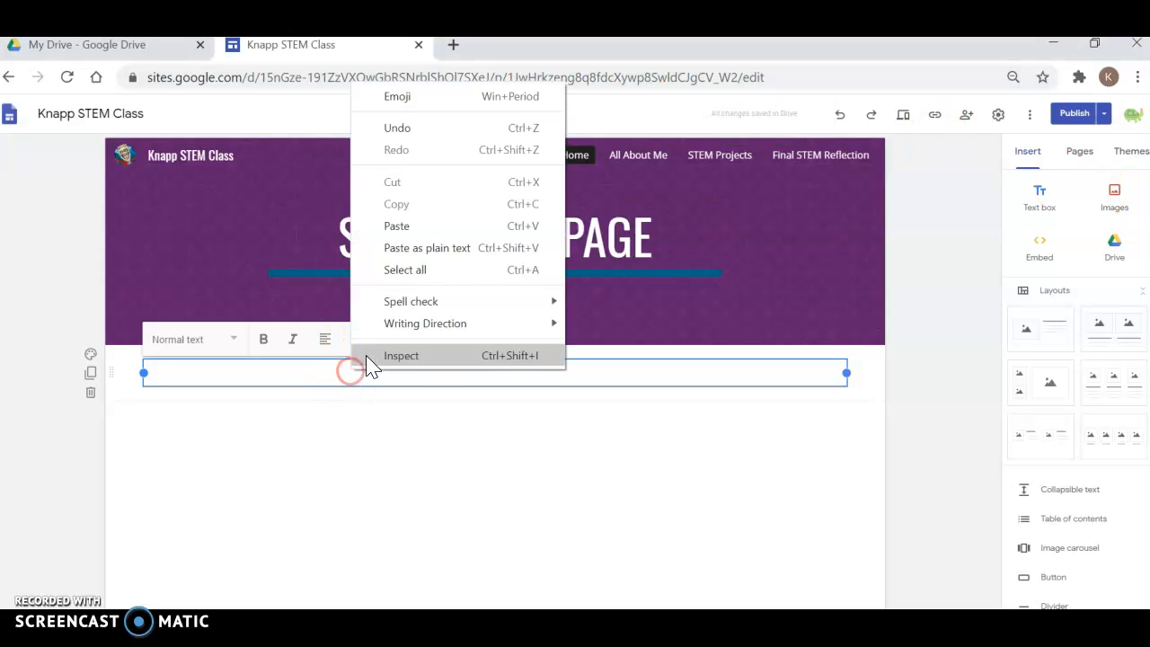
pyautogui.click(400, 248)
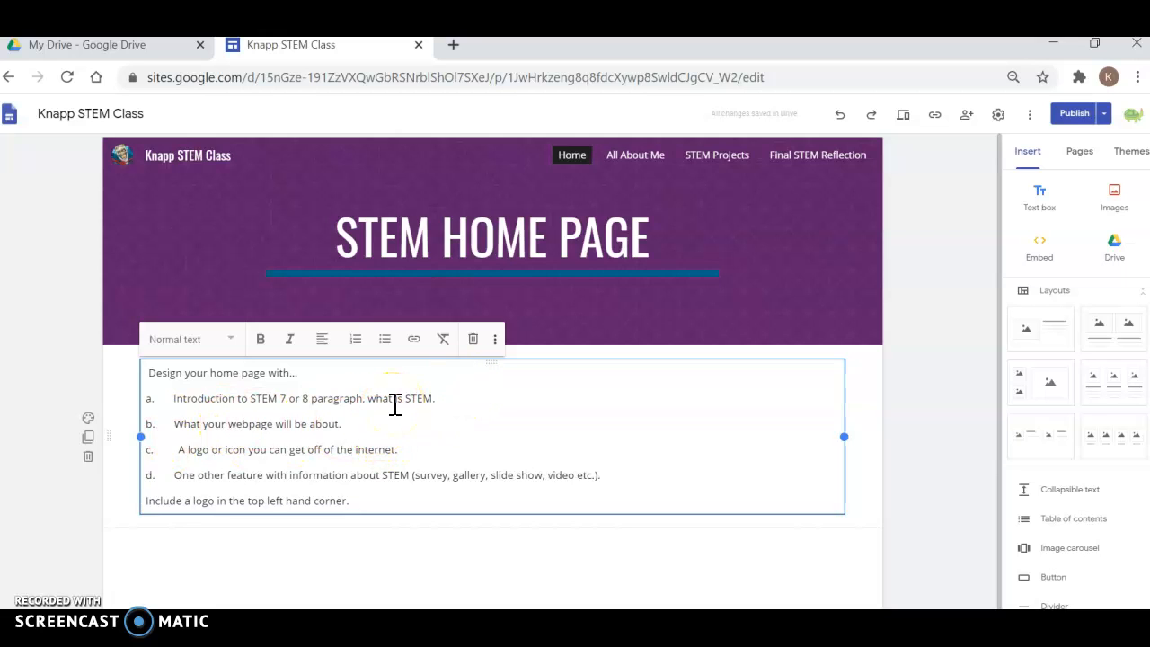
pyautogui.moveTo(123, 154)
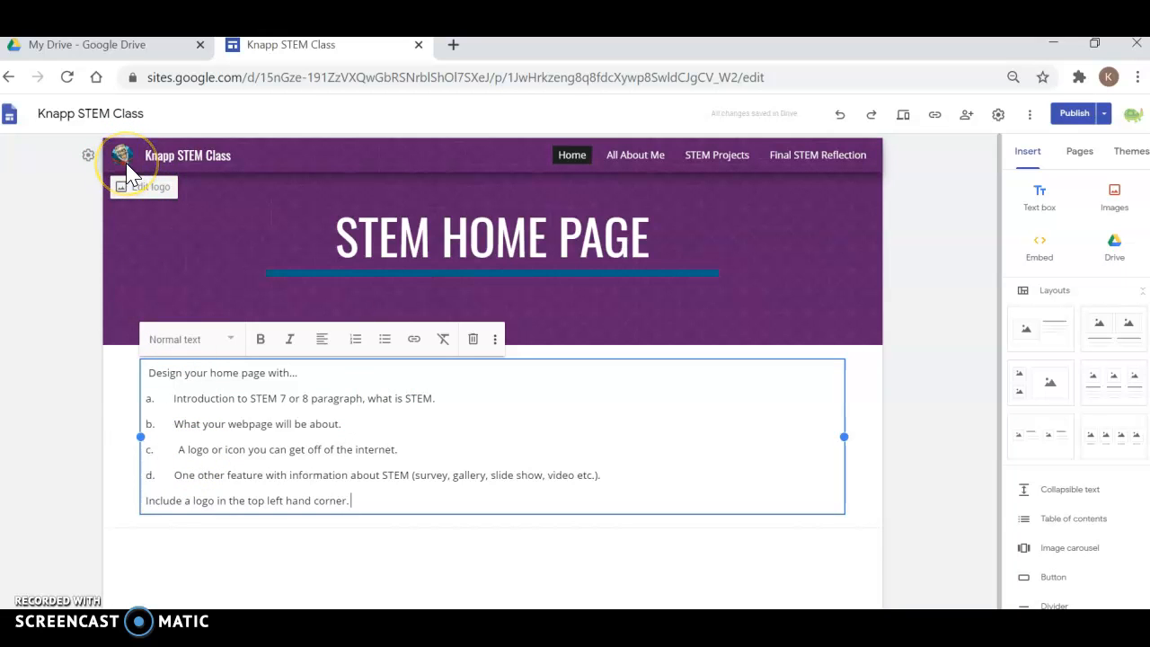
pyautogui.click(550, 477)
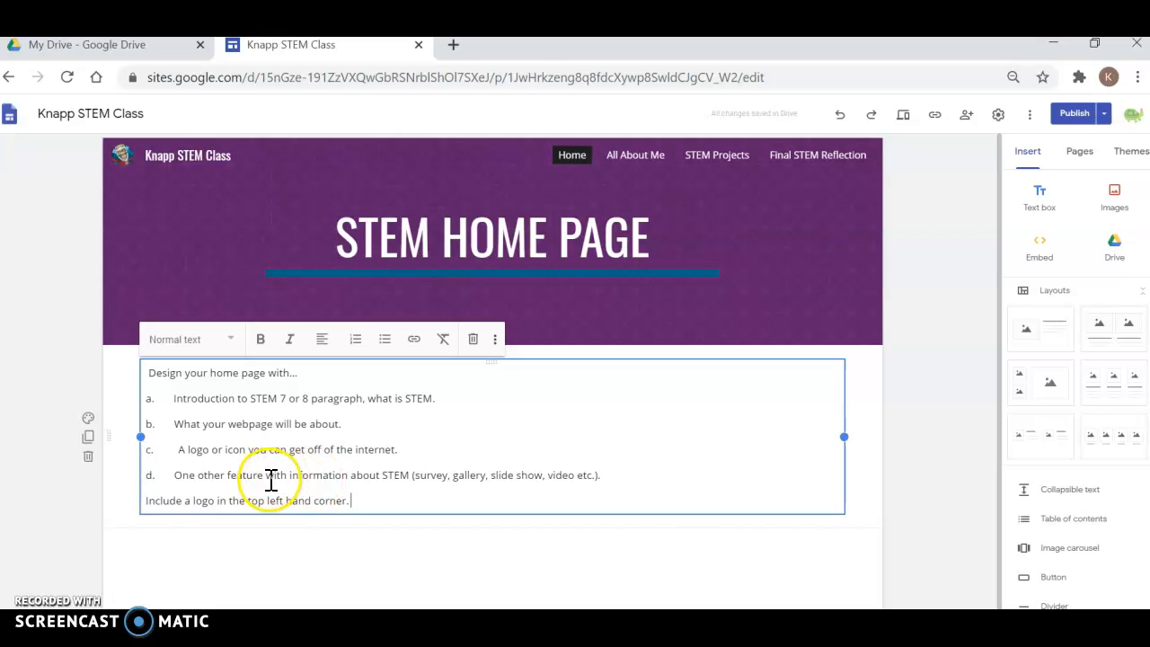
pyautogui.click(442, 557)
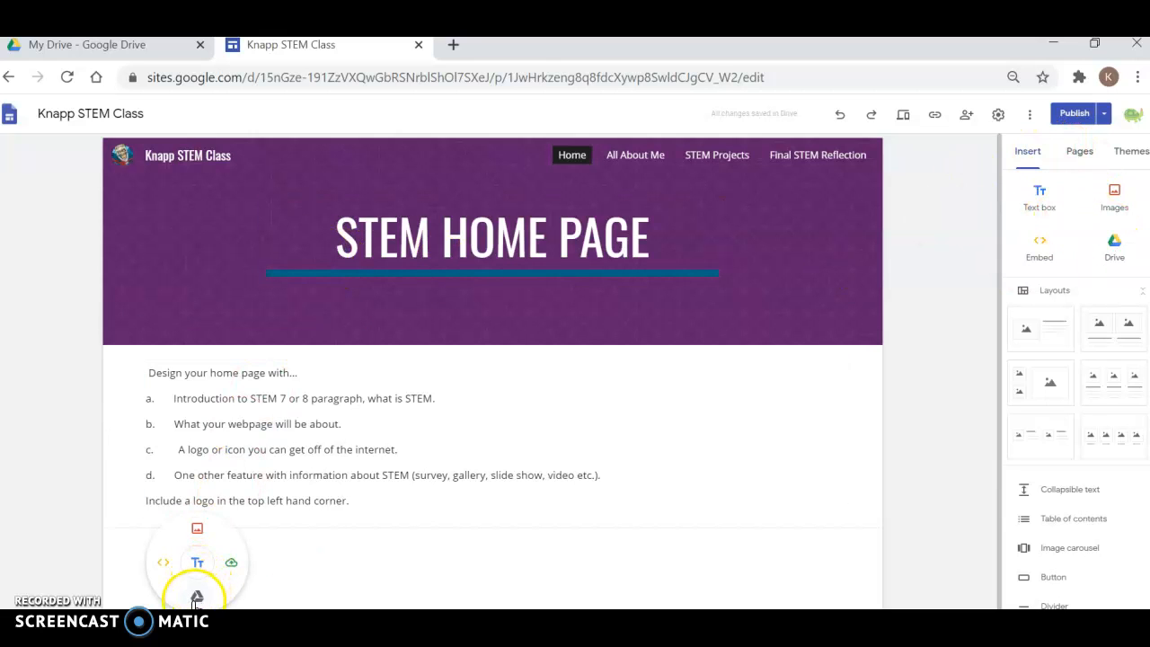
pyautogui.click(167, 562)
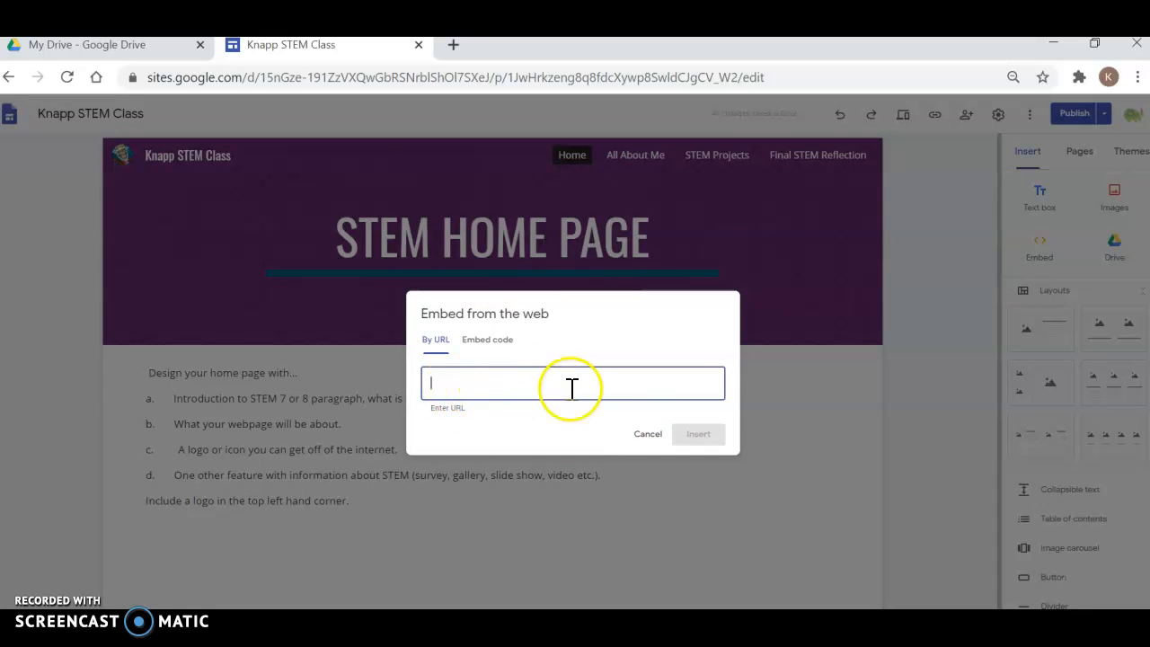
pyautogui.click(645, 435)
pyautogui.click(283, 360)
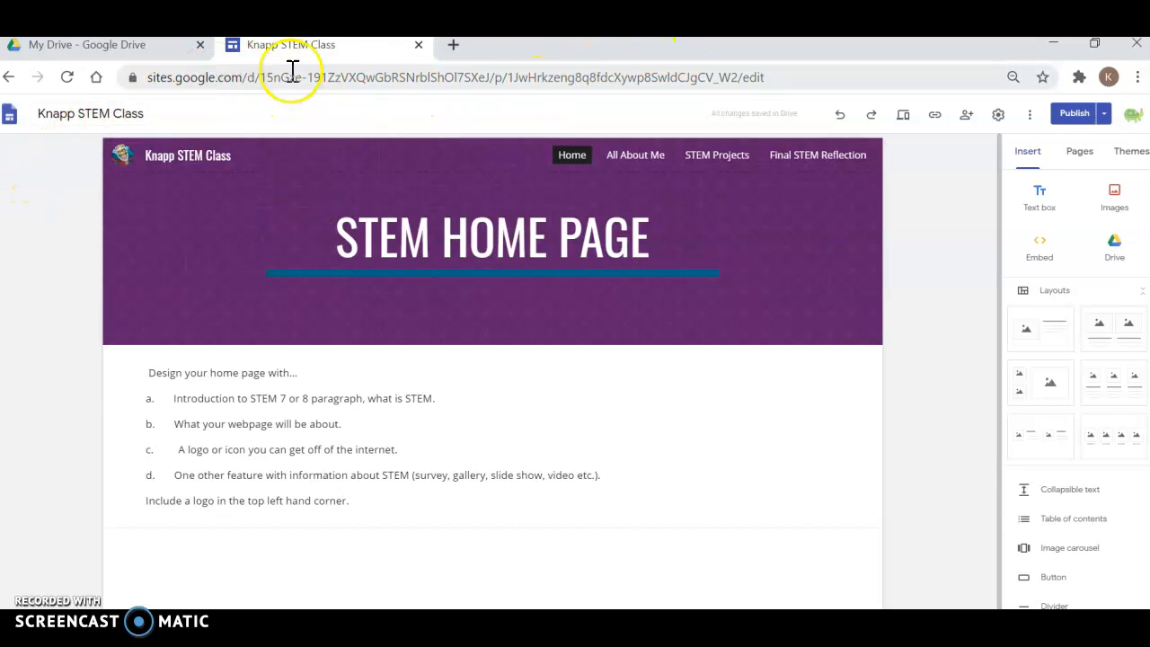
pyautogui.click(1081, 152)
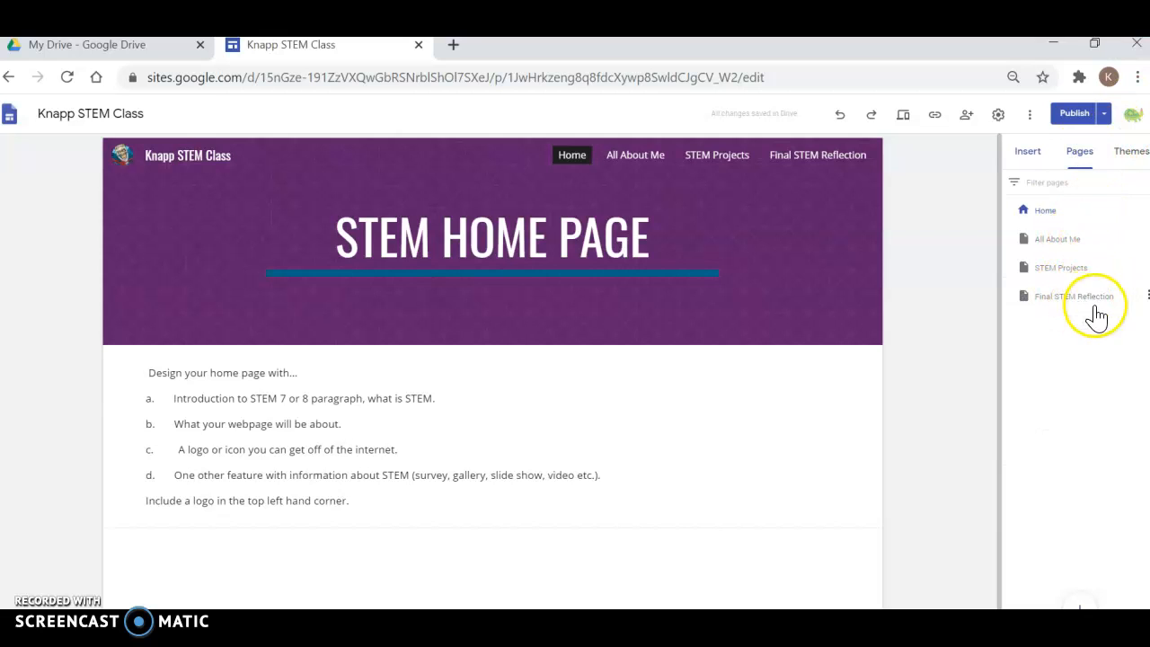
pyautogui.click(1131, 153)
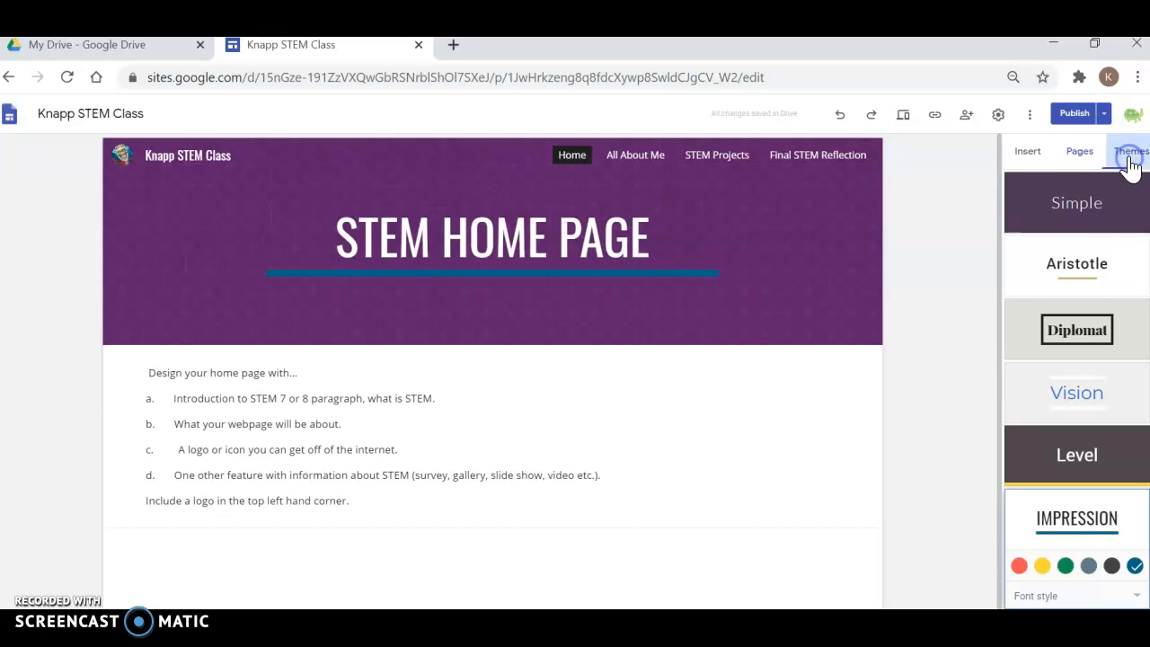
# Replace the site's logo with the turtle image 440 (2).png from the Stem 7 folder.
pyautogui.moveTo(237, 169)
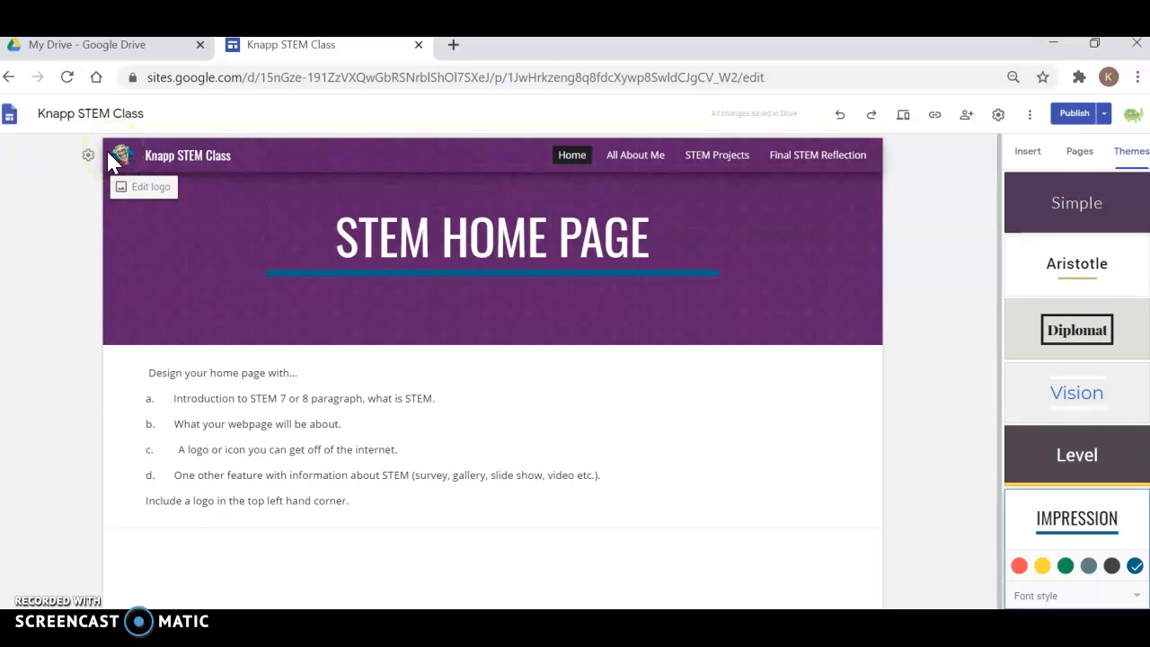
pyautogui.click(124, 185)
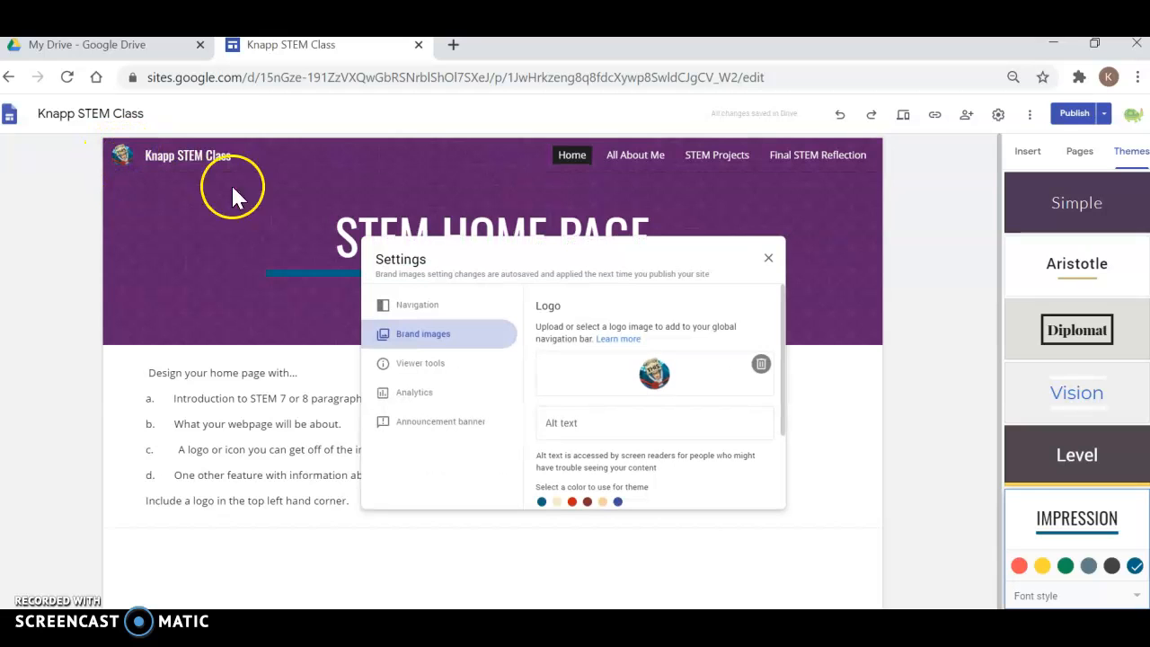
pyautogui.click(762, 366)
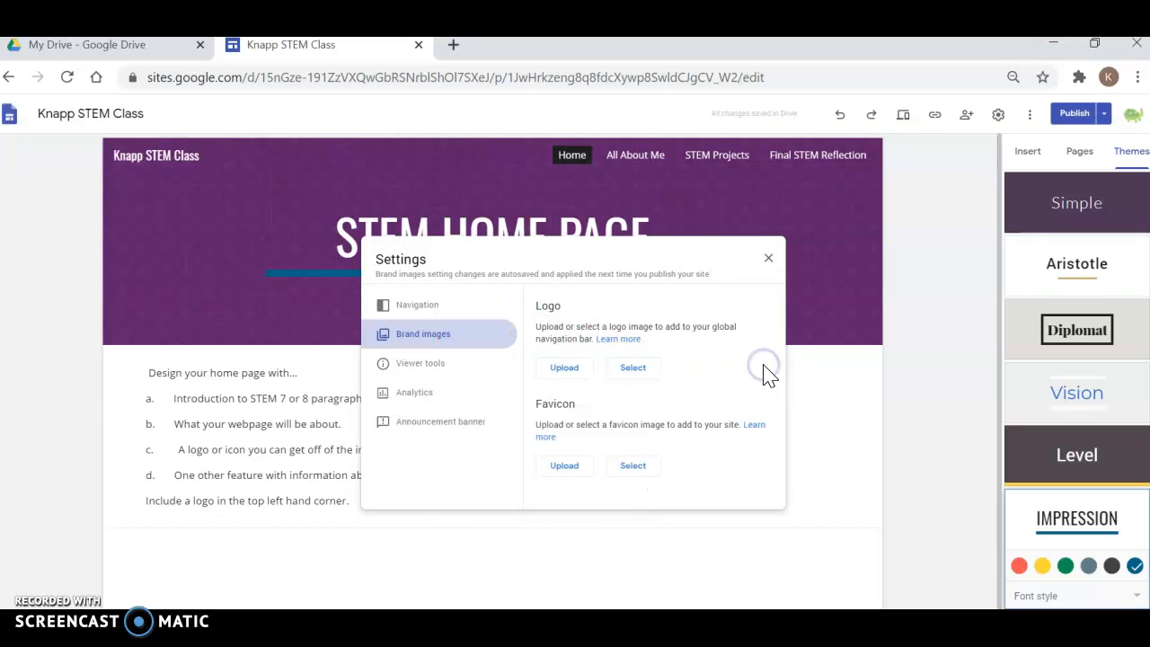
pyautogui.click(572, 370)
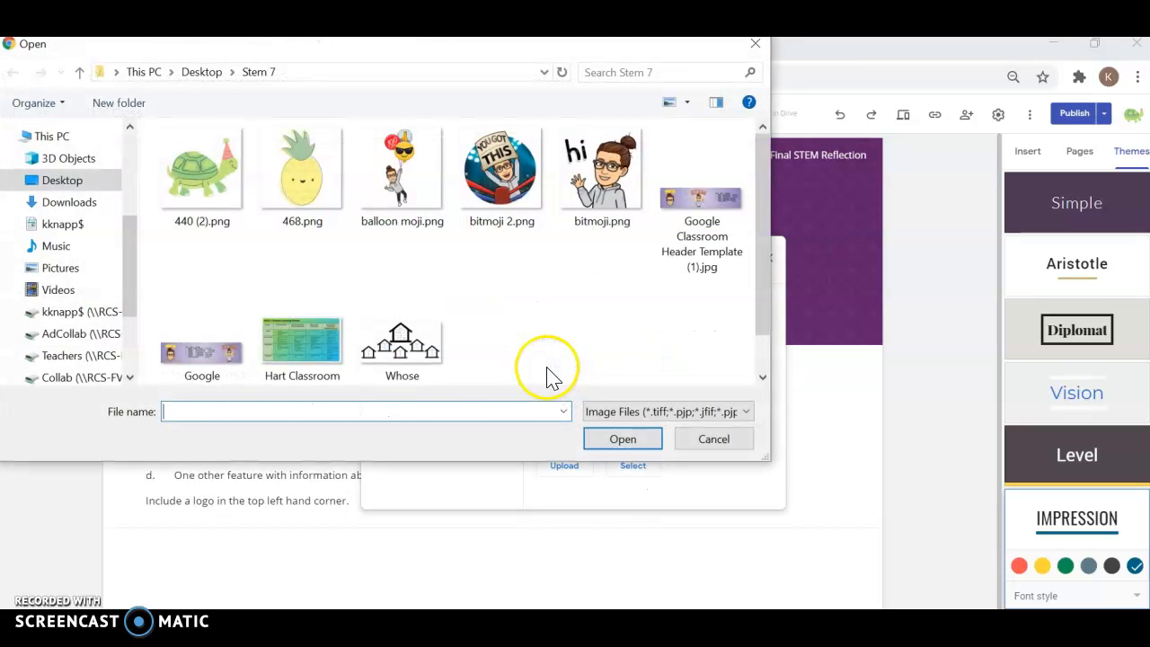
pyautogui.click(200, 179)
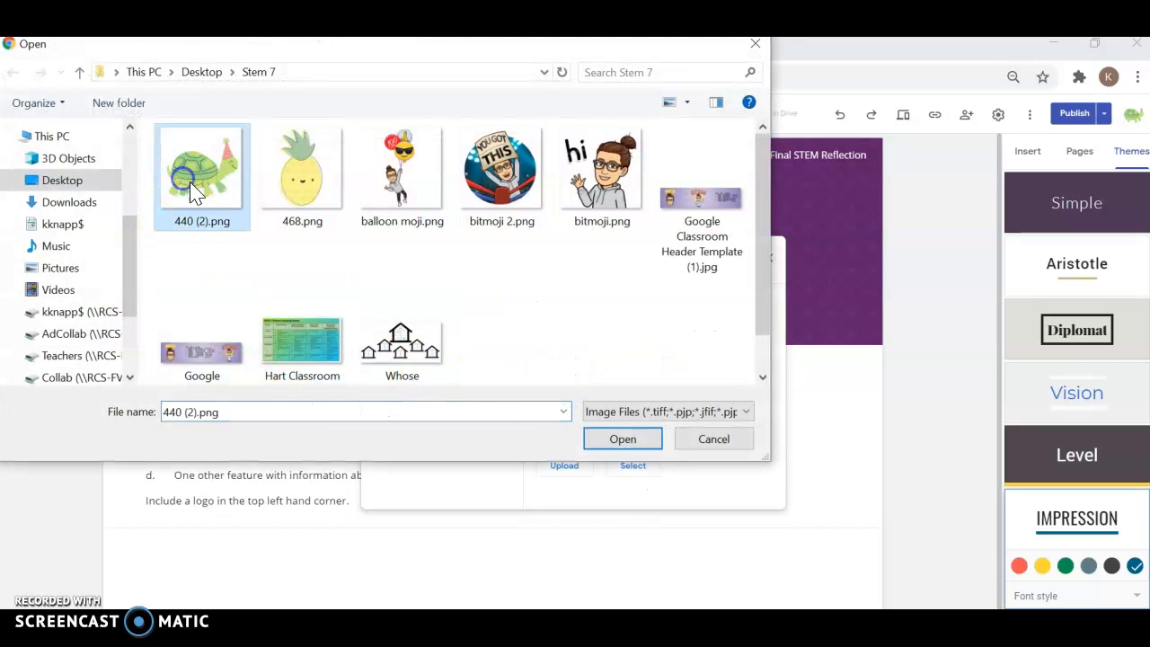
pyautogui.click(622, 438)
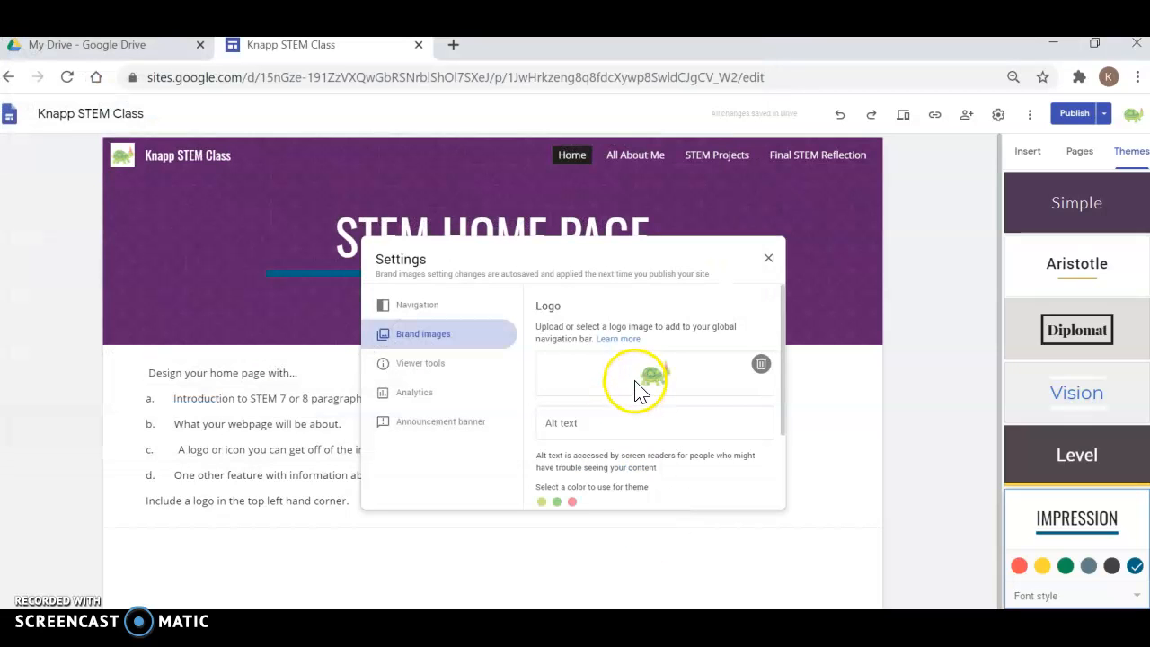
pyautogui.scroll(-3, 683, 468)
pyautogui.scroll(3, 759, 360)
pyautogui.click(769, 258)
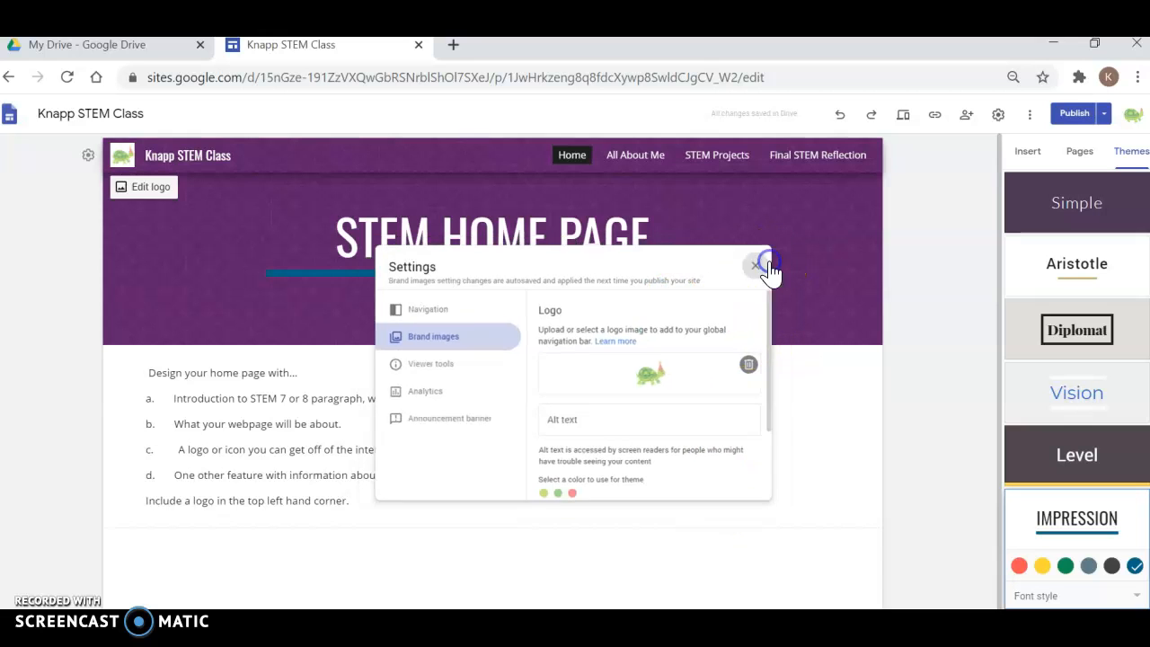
pyautogui.click(606, 323)
pyautogui.click(173, 284)
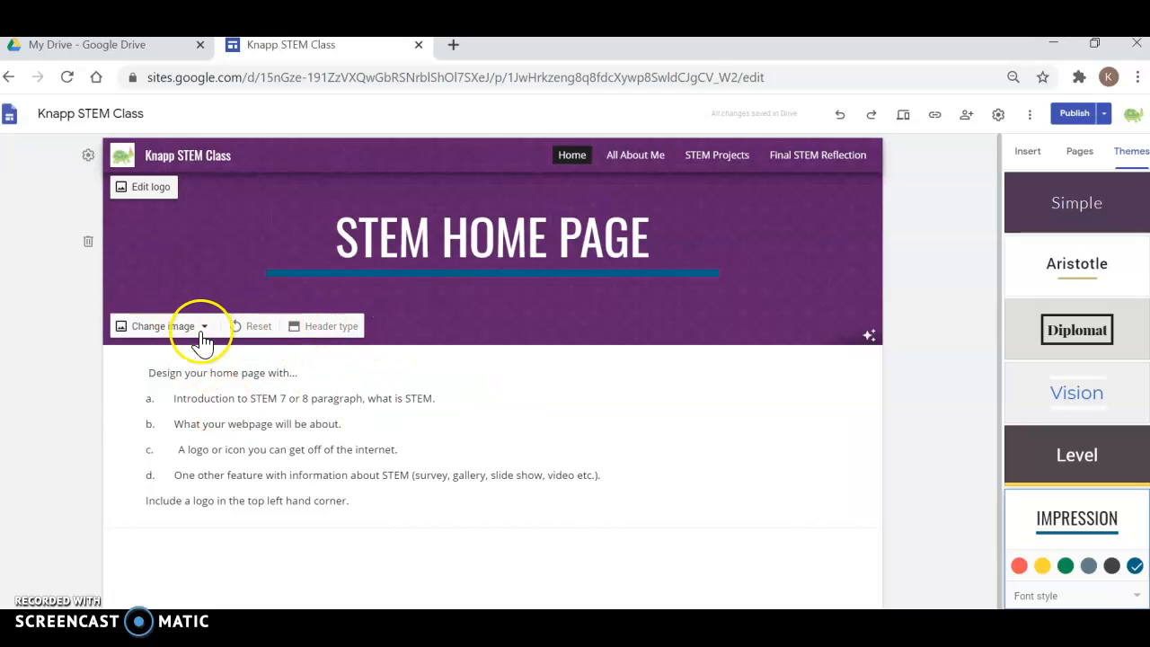
pyautogui.click(228, 427)
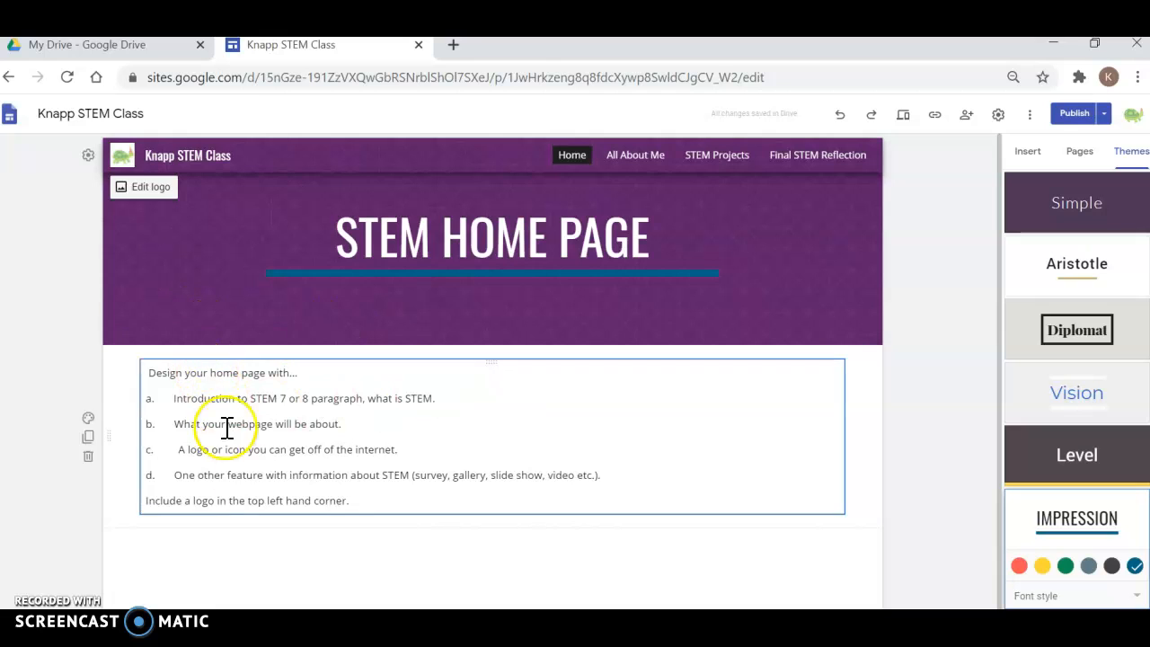
pyautogui.click(449, 400)
pyautogui.click(372, 430)
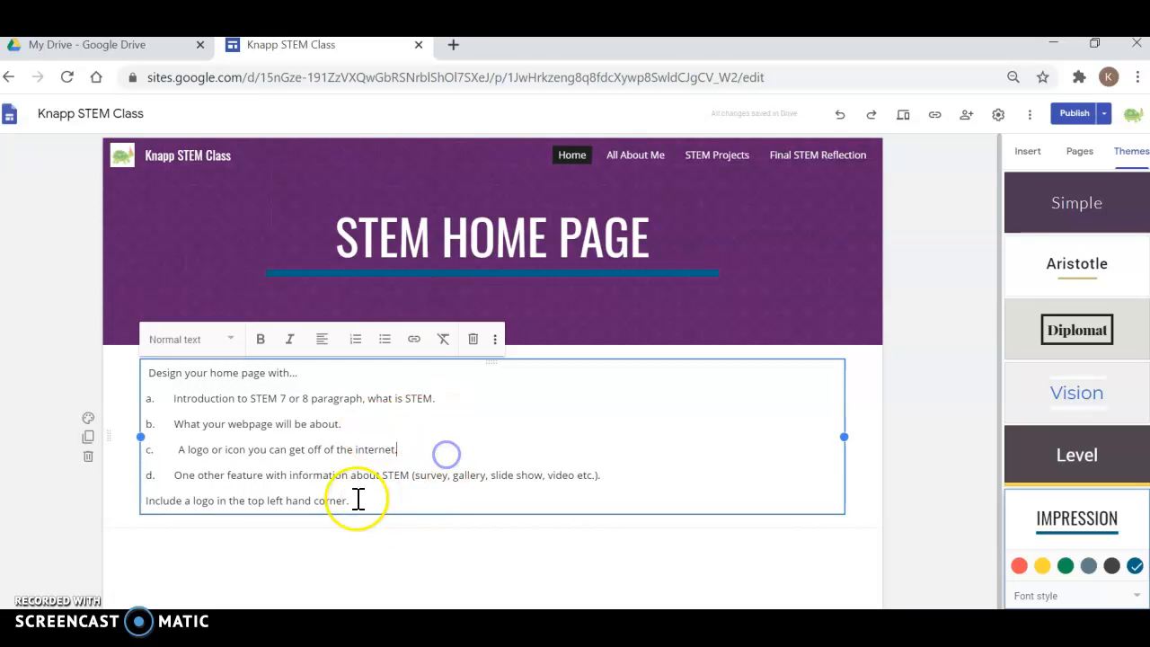